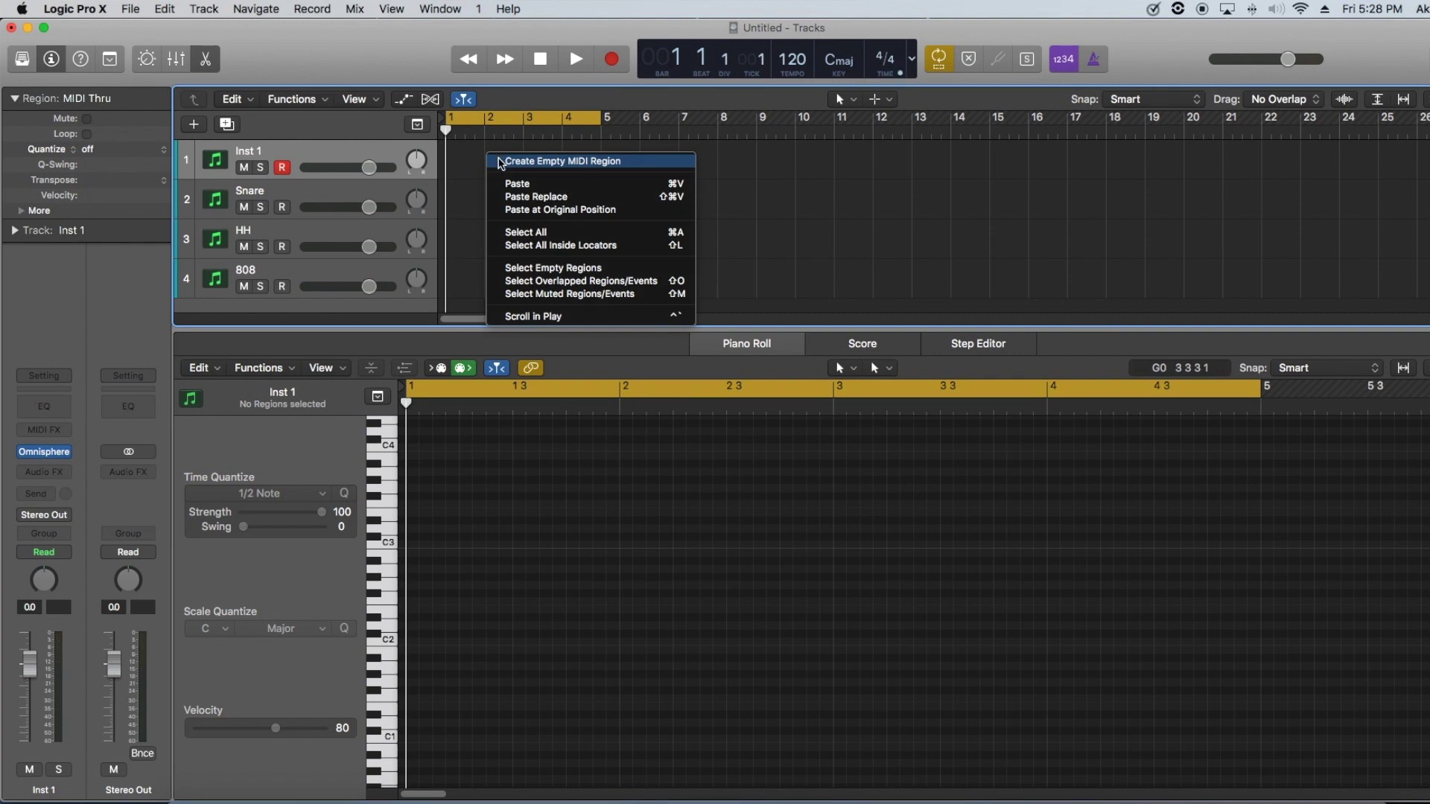
Step: Create a 4-bar empty MIDI region at bar 1 of Inst 1 and show it in the Piano Roll
{"action": "left_click", "coordinate": [501, 160]}
{"action": "left_click_drag", "start_coordinate": [506, 153], "coordinate": [600, 186]}
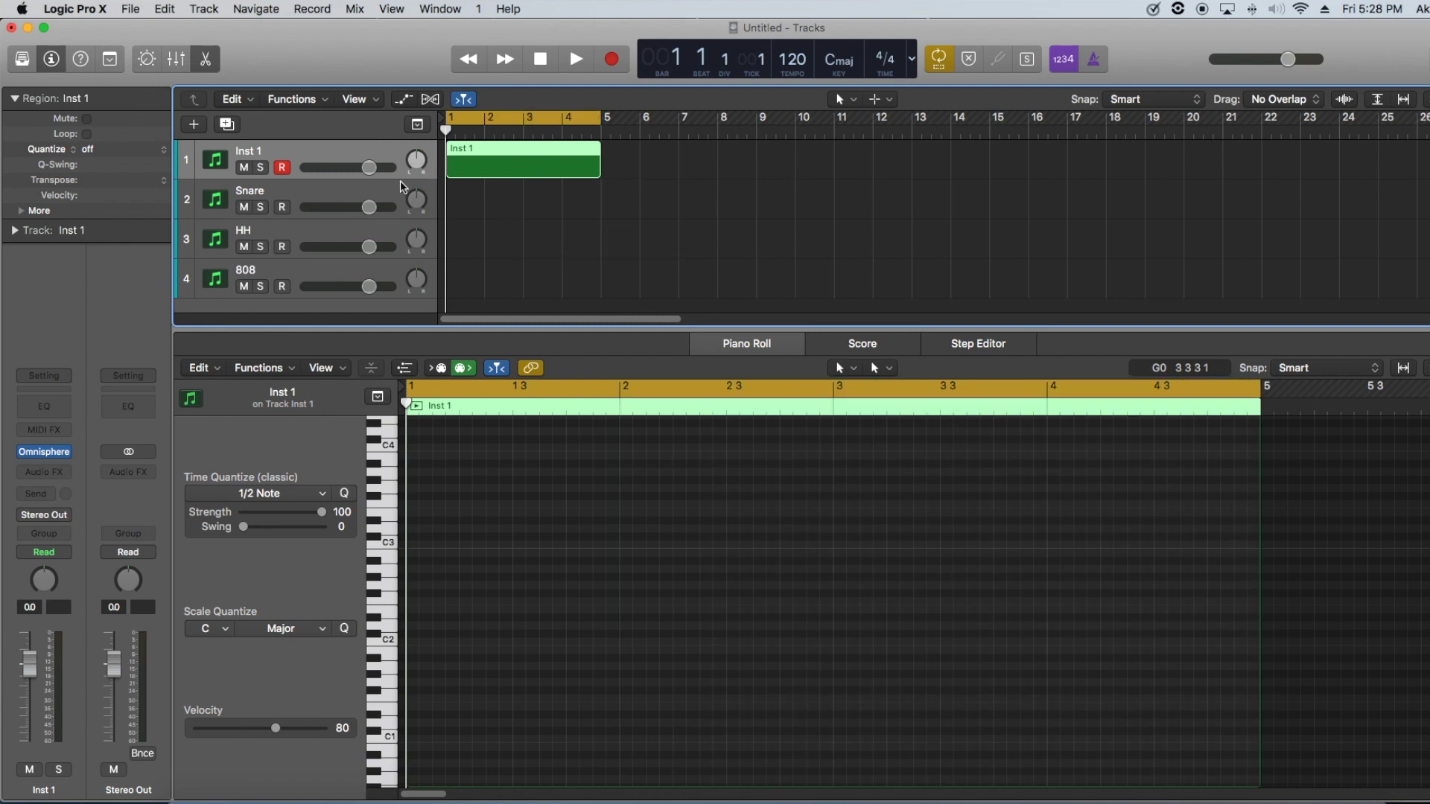
{"action": "key", "text": "e"}
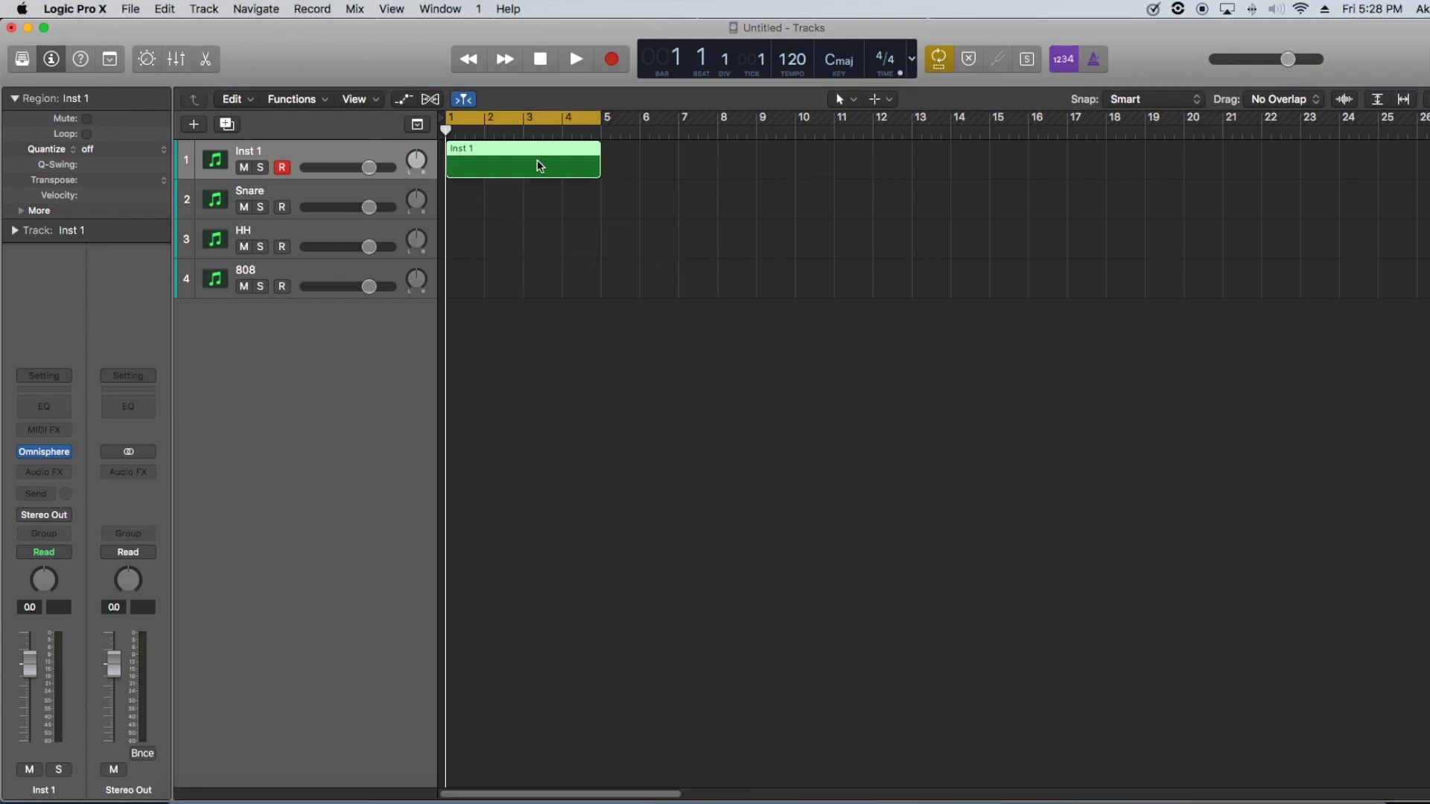
{"action": "key", "text": "e"}
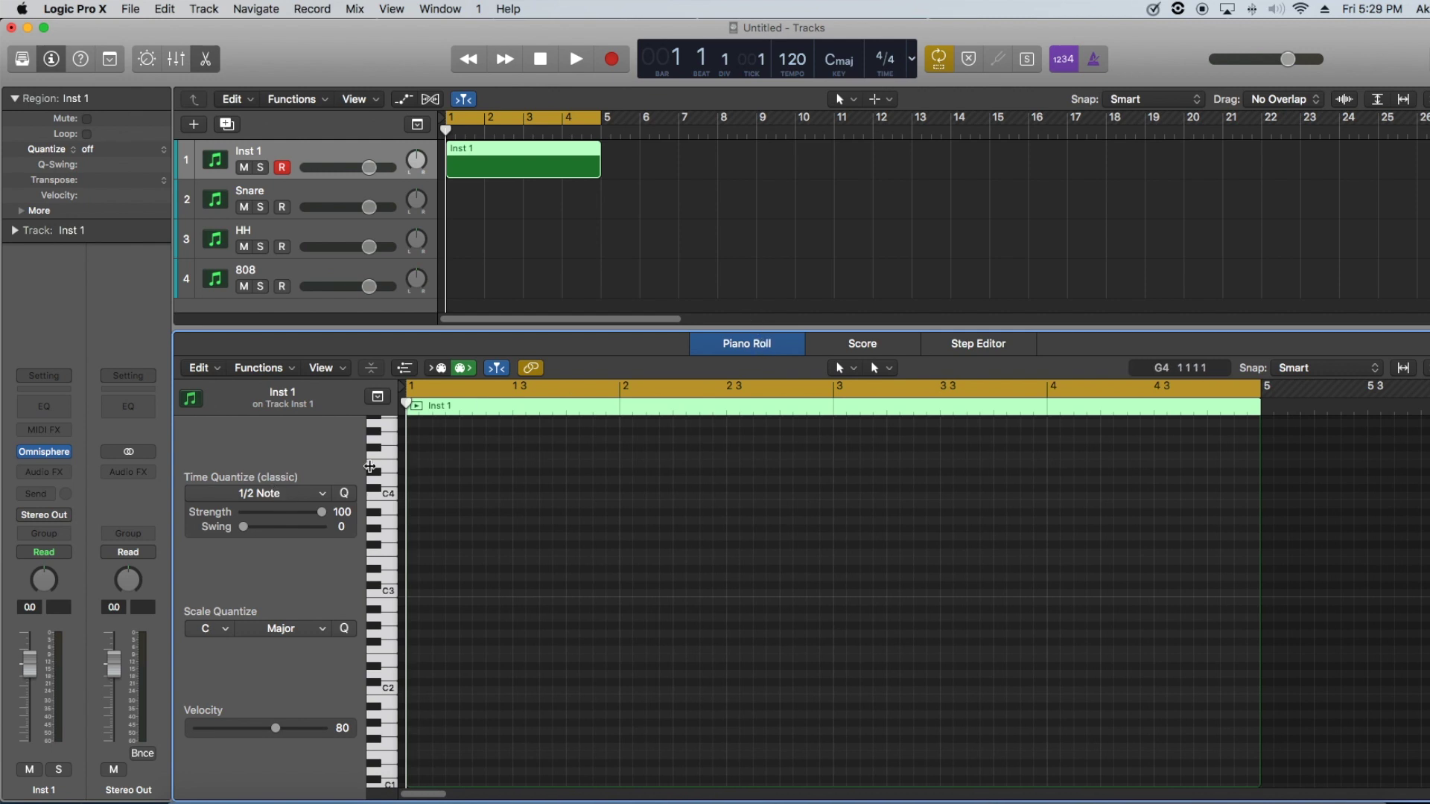
{"action": "left_click", "coordinate": [301, 497]}
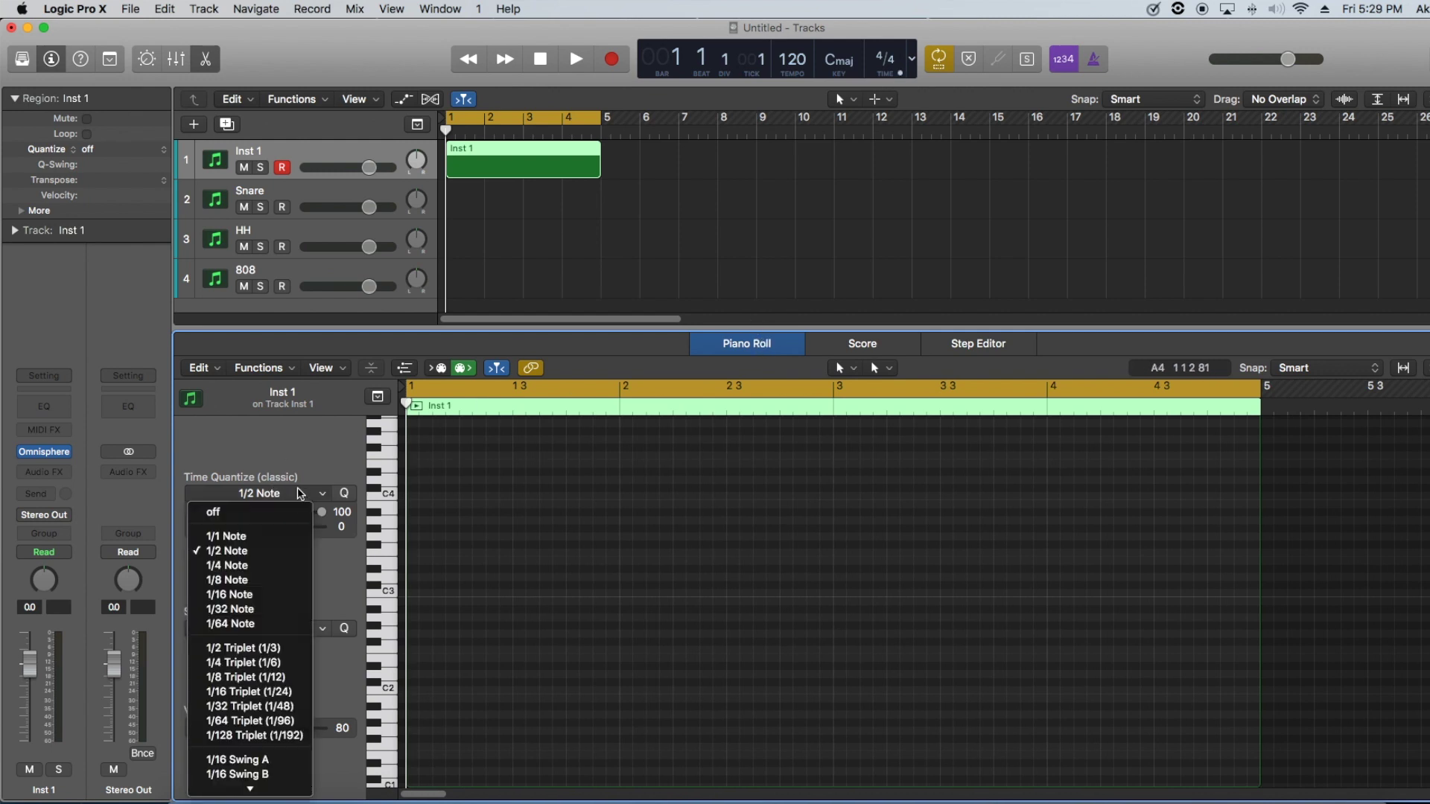
{"action": "left_click", "coordinate": [259, 552]}
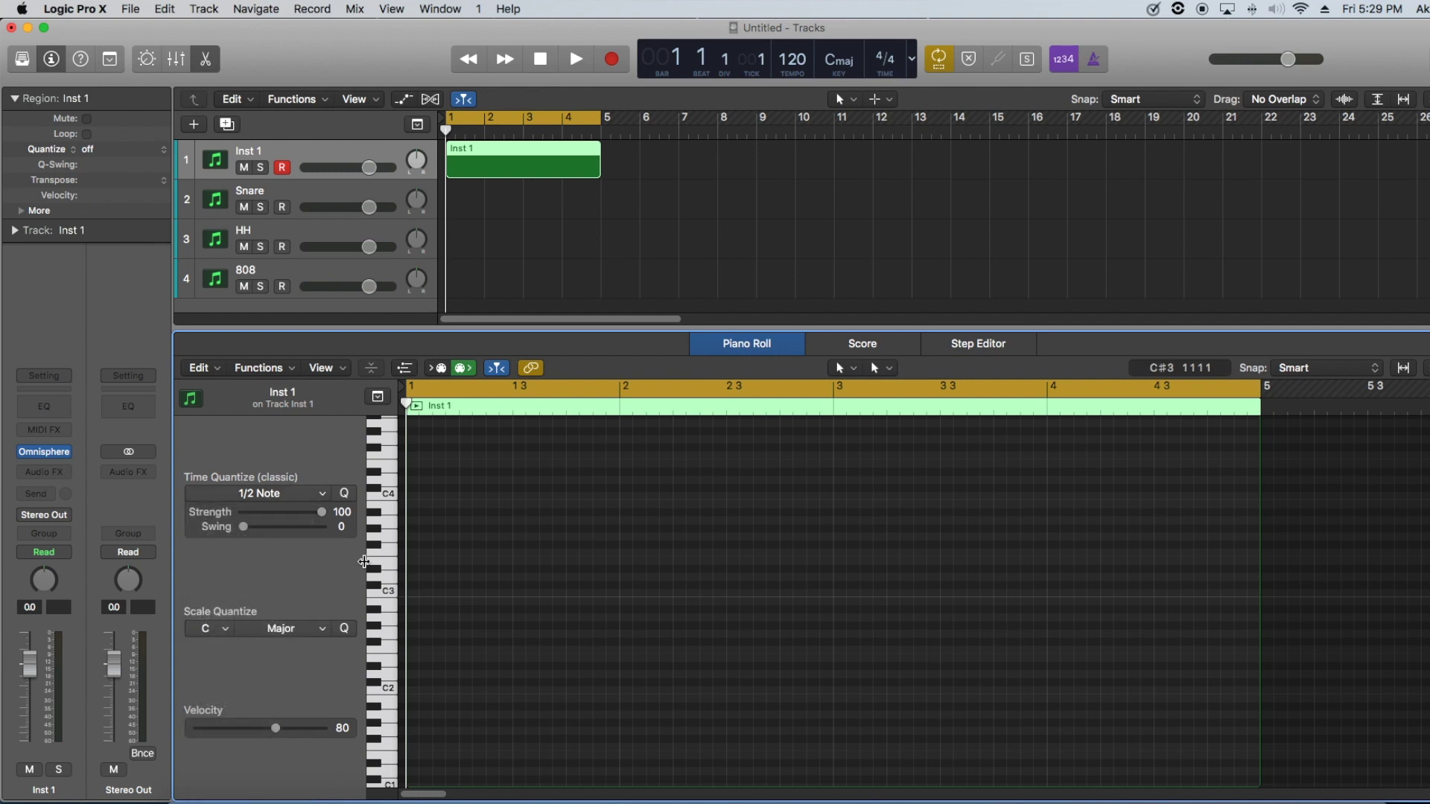
{"action": "left_click", "coordinate": [214, 628]}
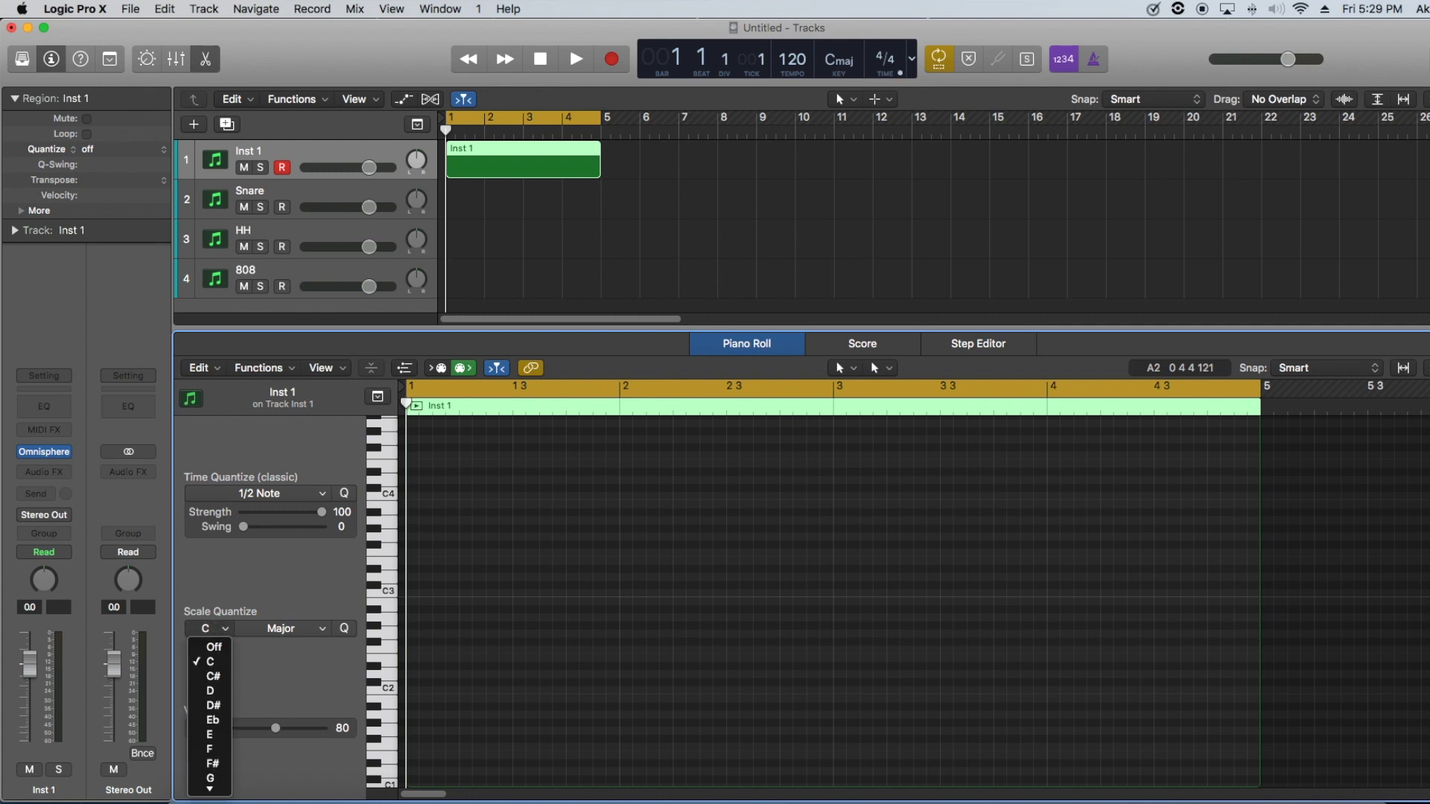
{"action": "left_click", "coordinate": [296, 632]}
{"action": "left_click", "coordinate": [296, 631]}
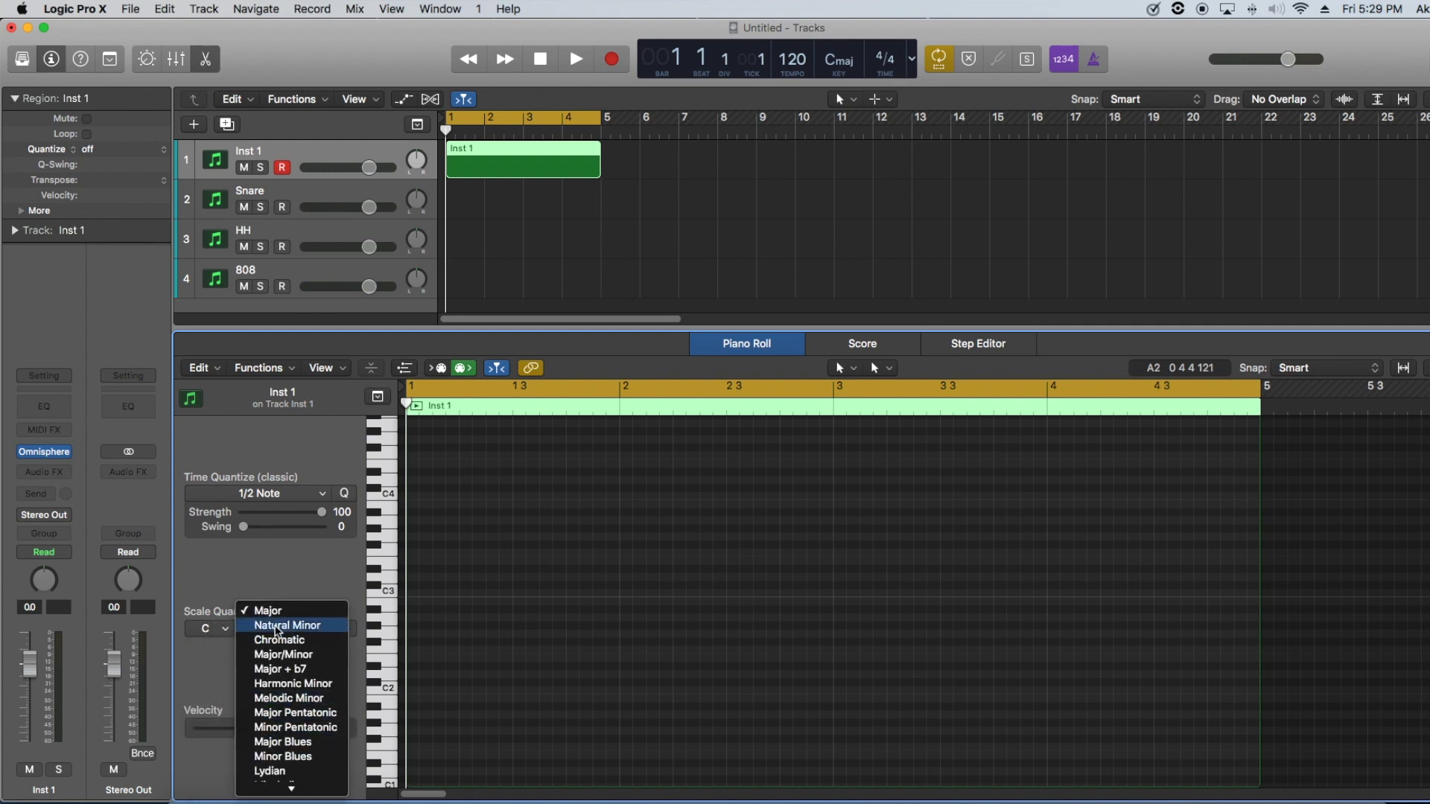
{"action": "left_click", "coordinate": [283, 595]}
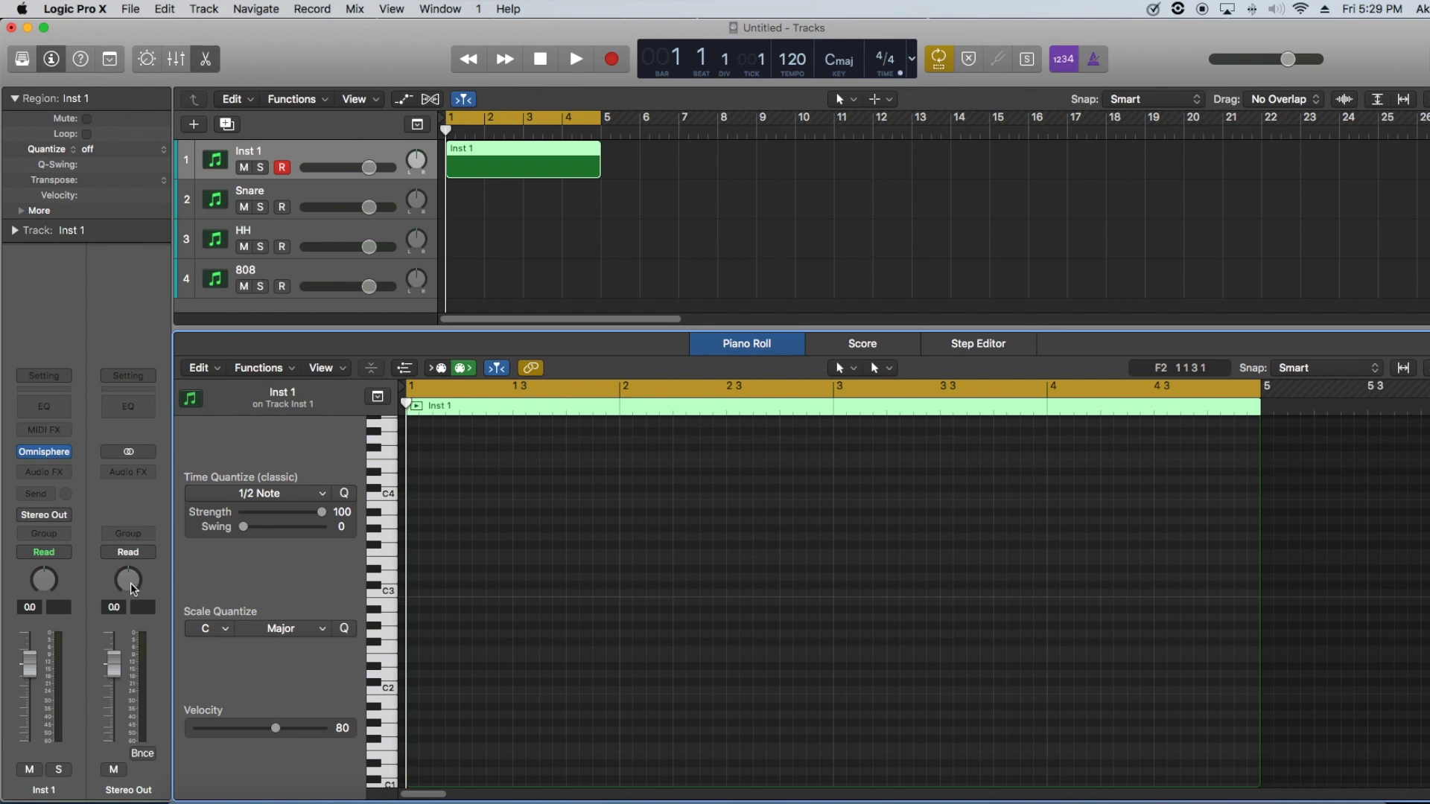
{"action": "left_click", "coordinate": [199, 630]}
{"action": "left_click", "coordinate": [210, 661]}
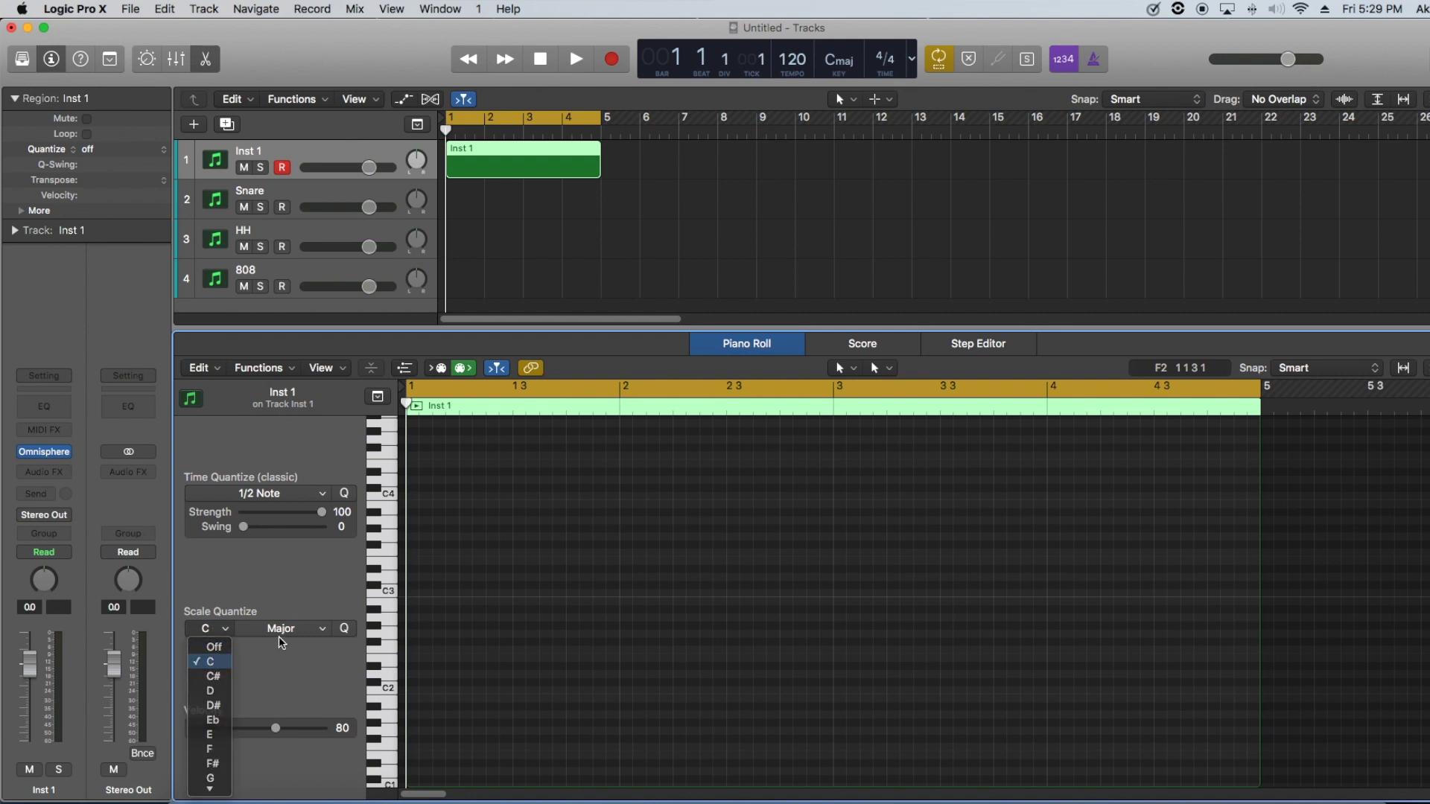
{"action": "left_click", "coordinate": [310, 630]}
{"action": "left_click", "coordinate": [310, 630]}
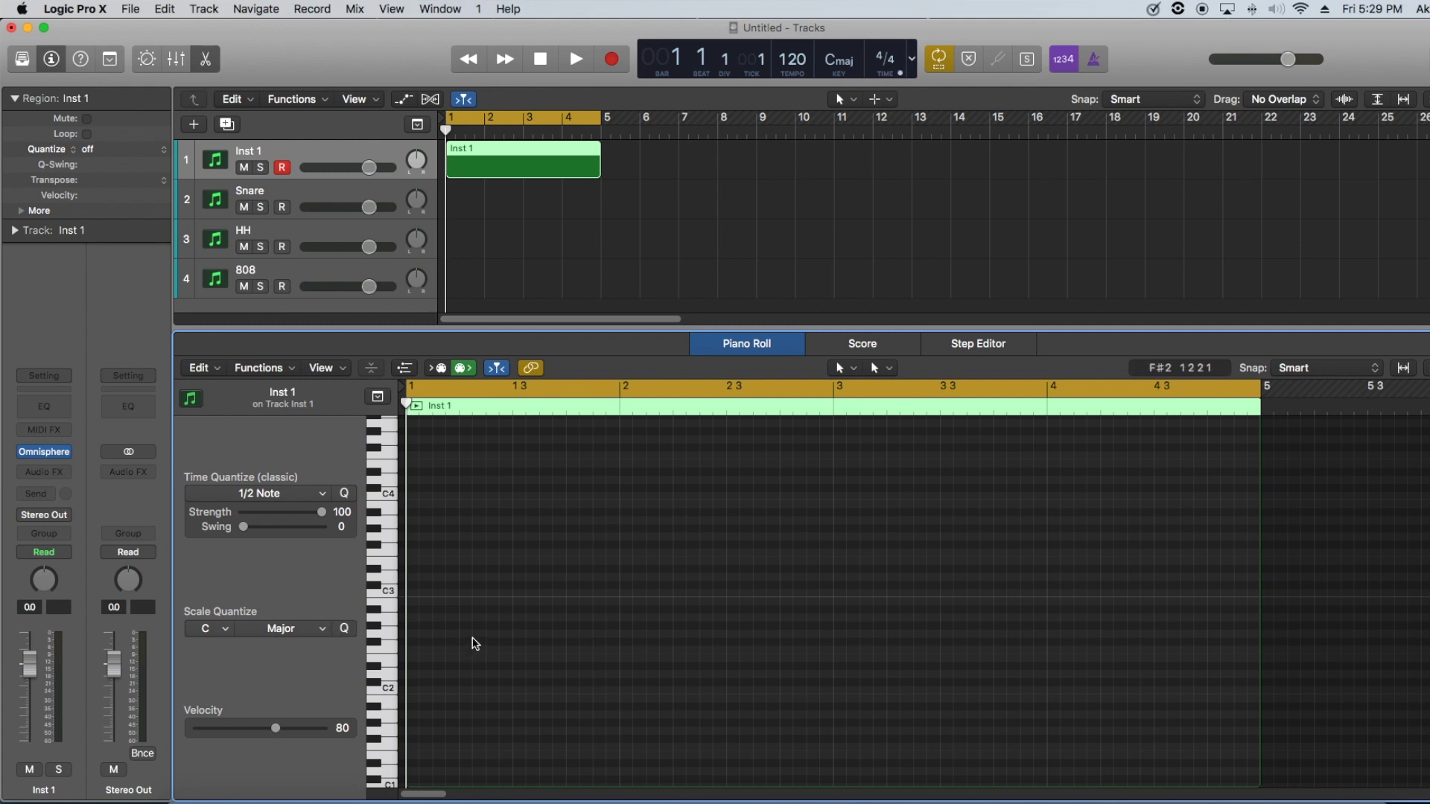
{"action": "left_click", "coordinate": [387, 574]}
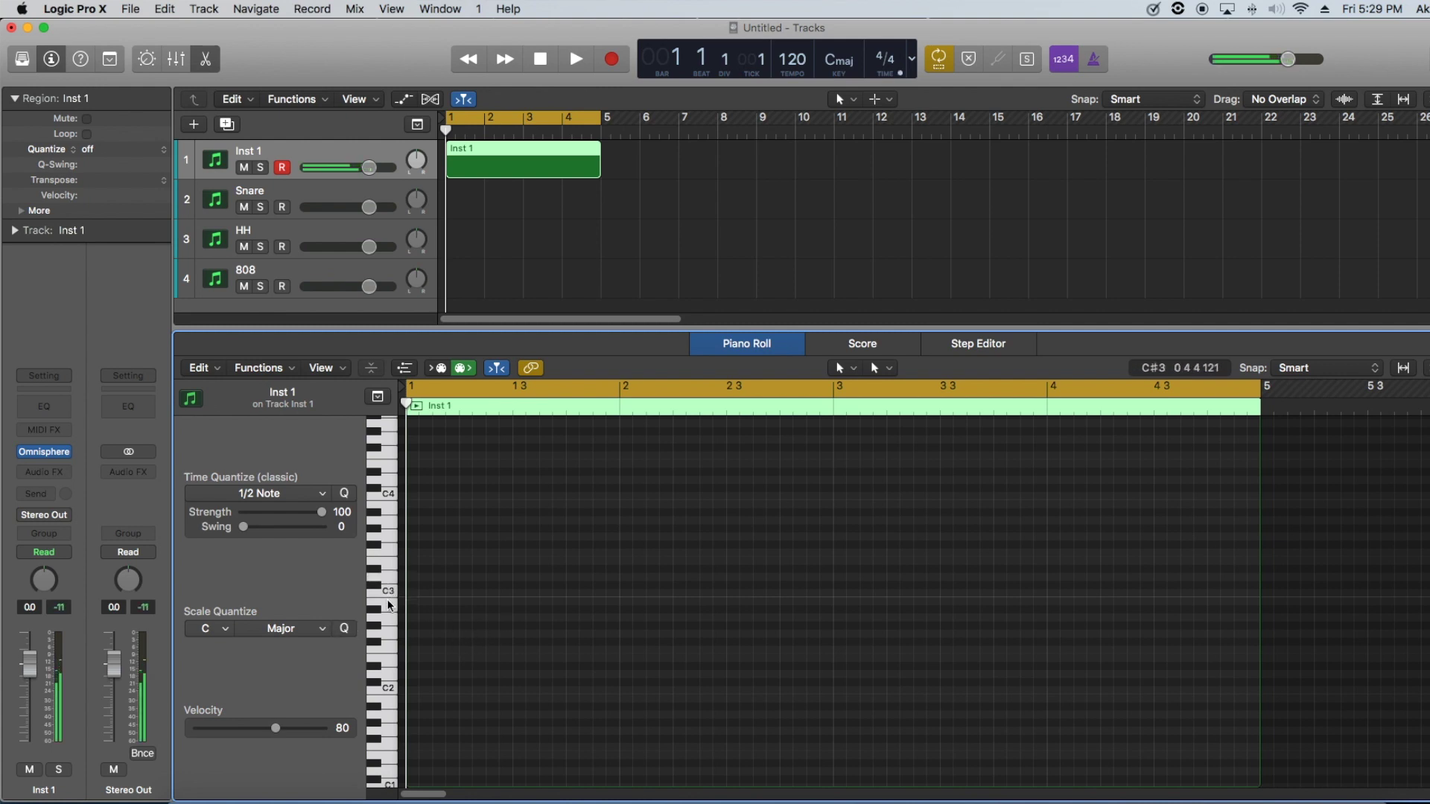
{"action": "left_click", "coordinate": [381, 688]}
Step: Brush-paint a C major chord (C2, E2, G2) at bar 1, then return to the Pointer tool
{"action": "scroll", "coordinate": [865, 517], "scroll_direction": "down", "scroll_amount": 3}
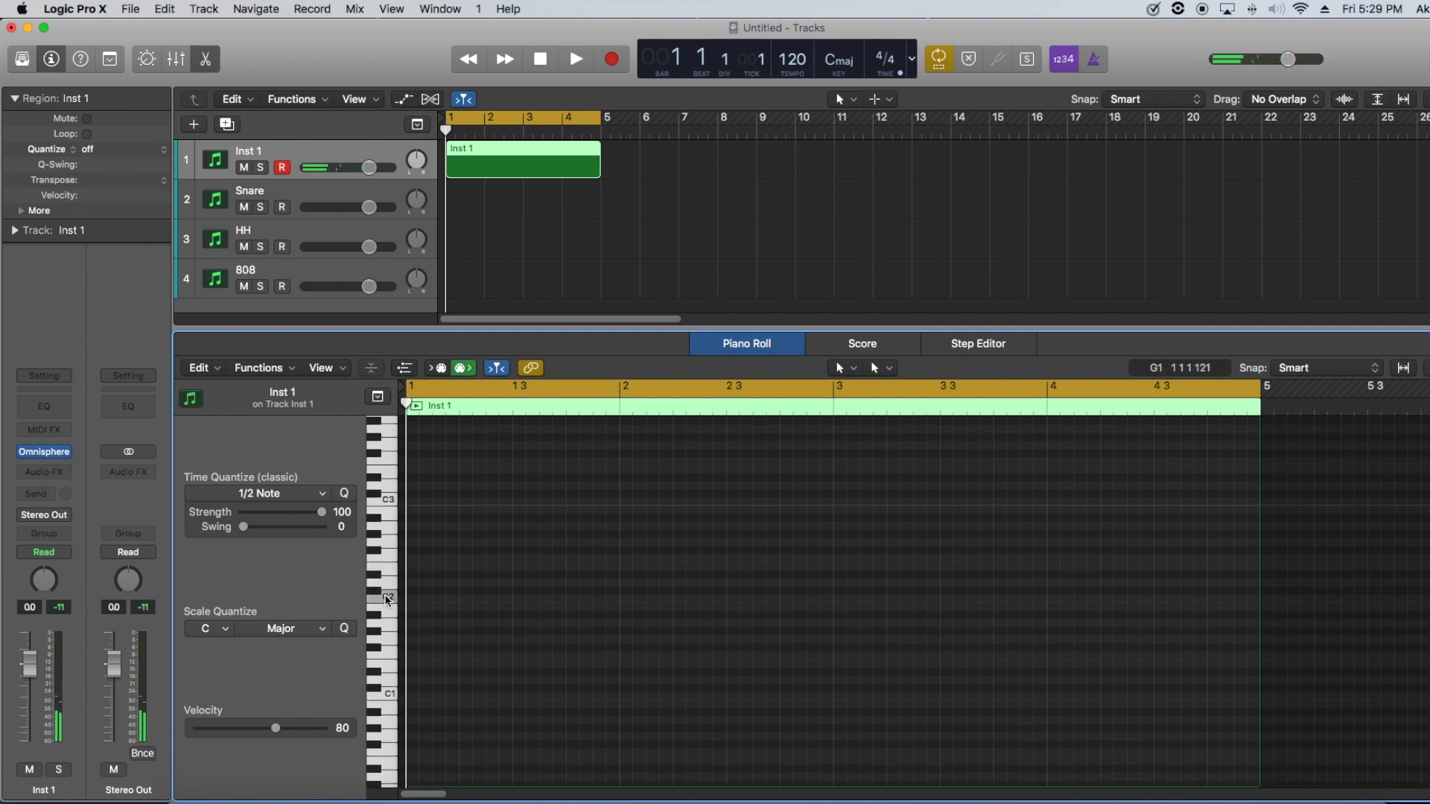
{"action": "left_click", "coordinate": [849, 368]}
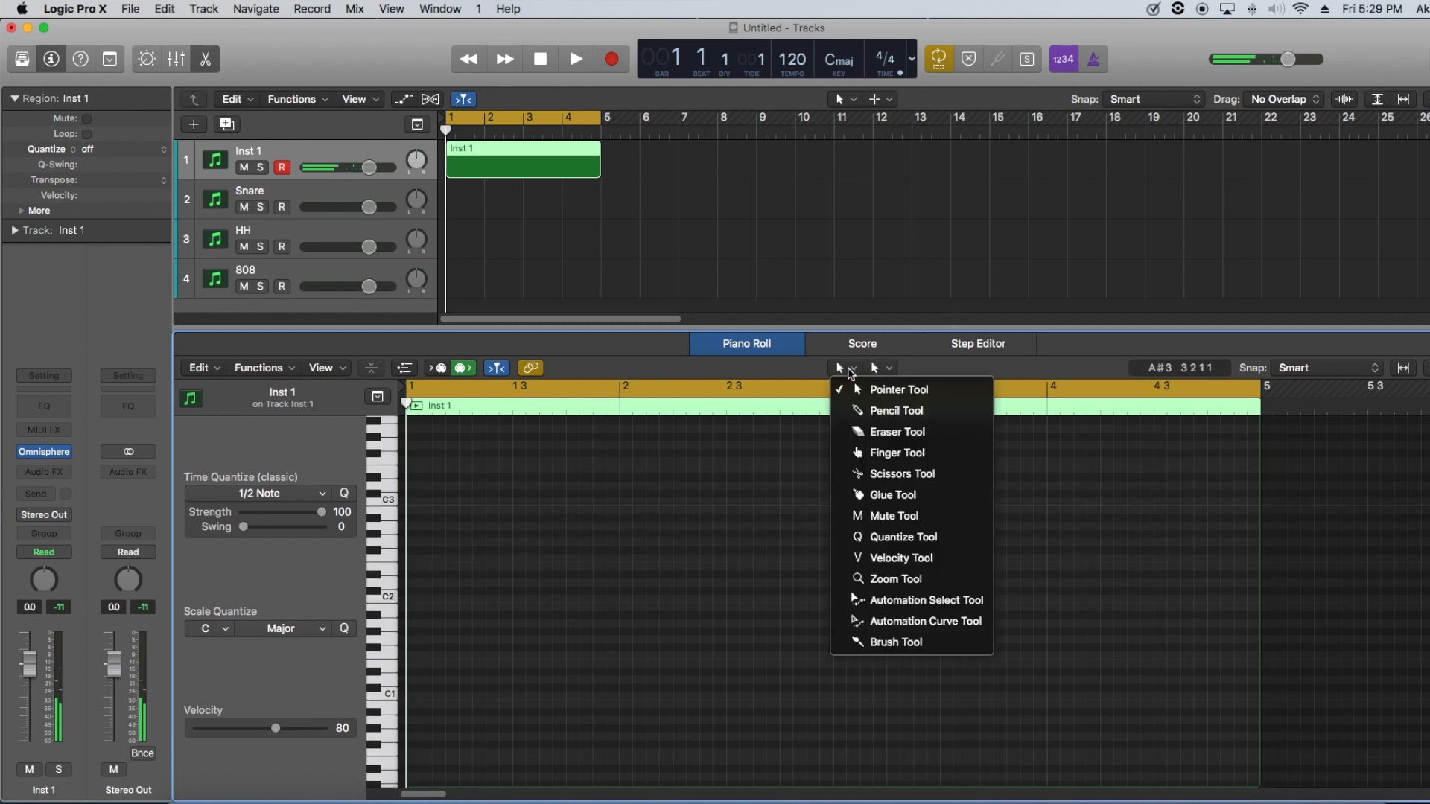
{"action": "left_click", "coordinate": [915, 642]}
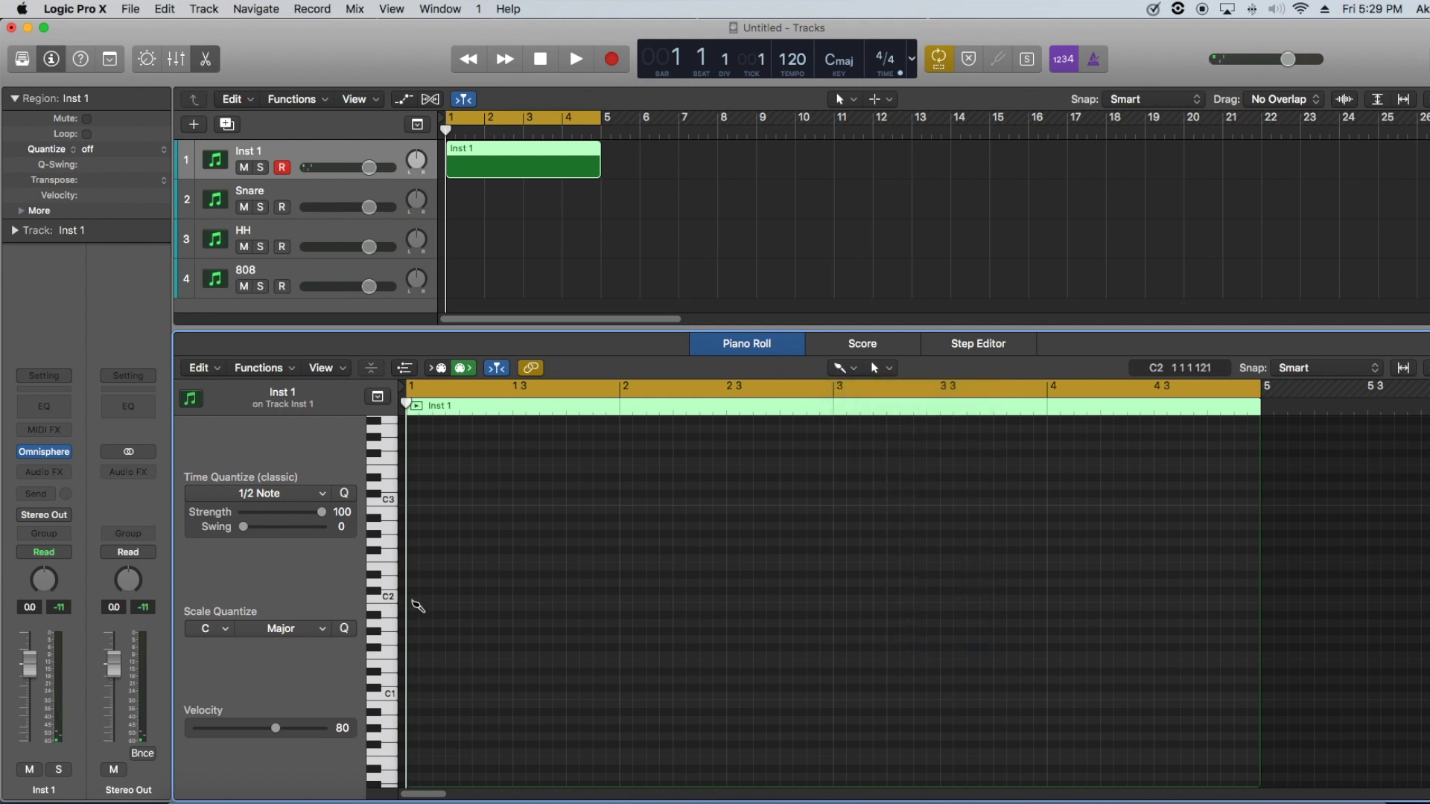
{"action": "left_click", "coordinate": [415, 599]}
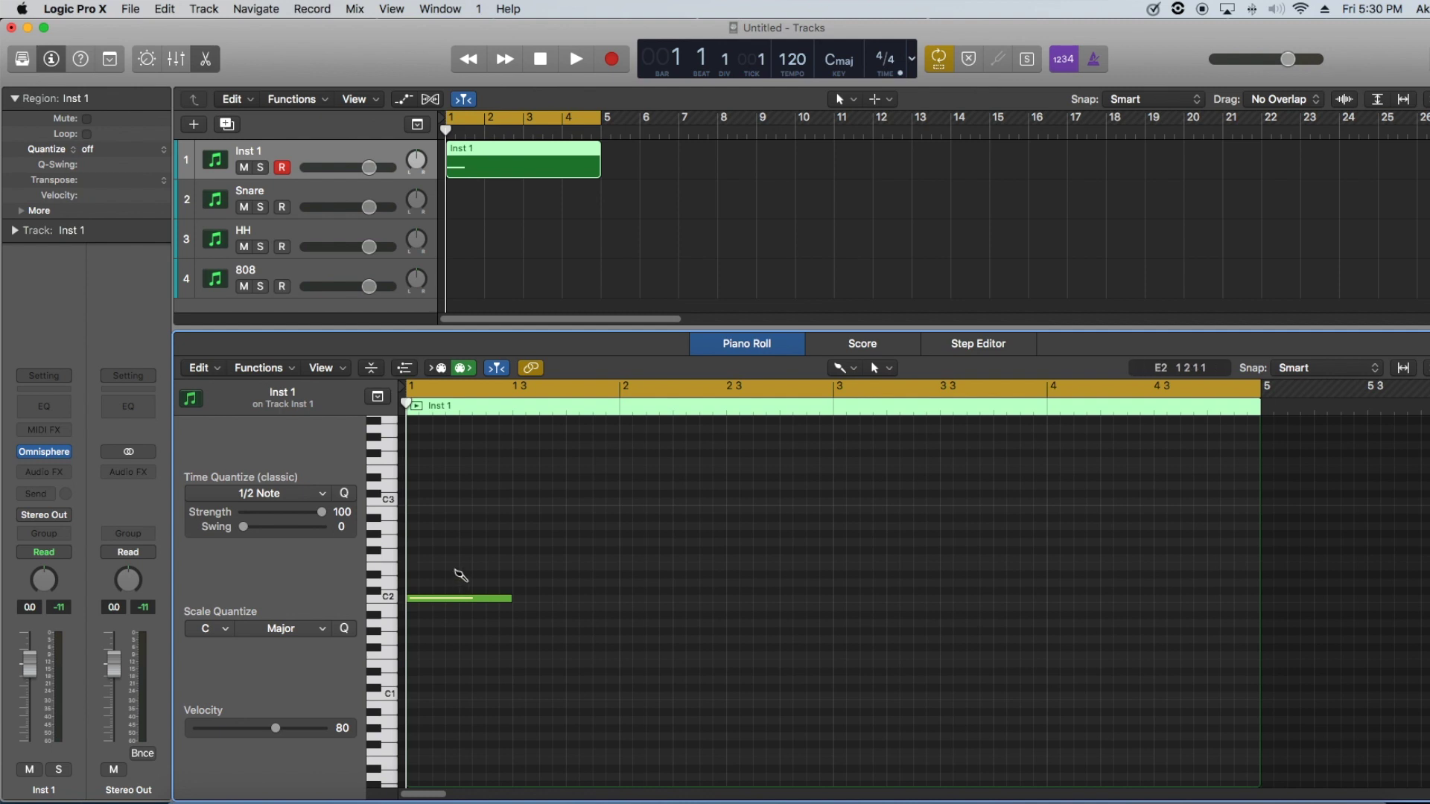
{"action": "left_click", "coordinate": [462, 566]}
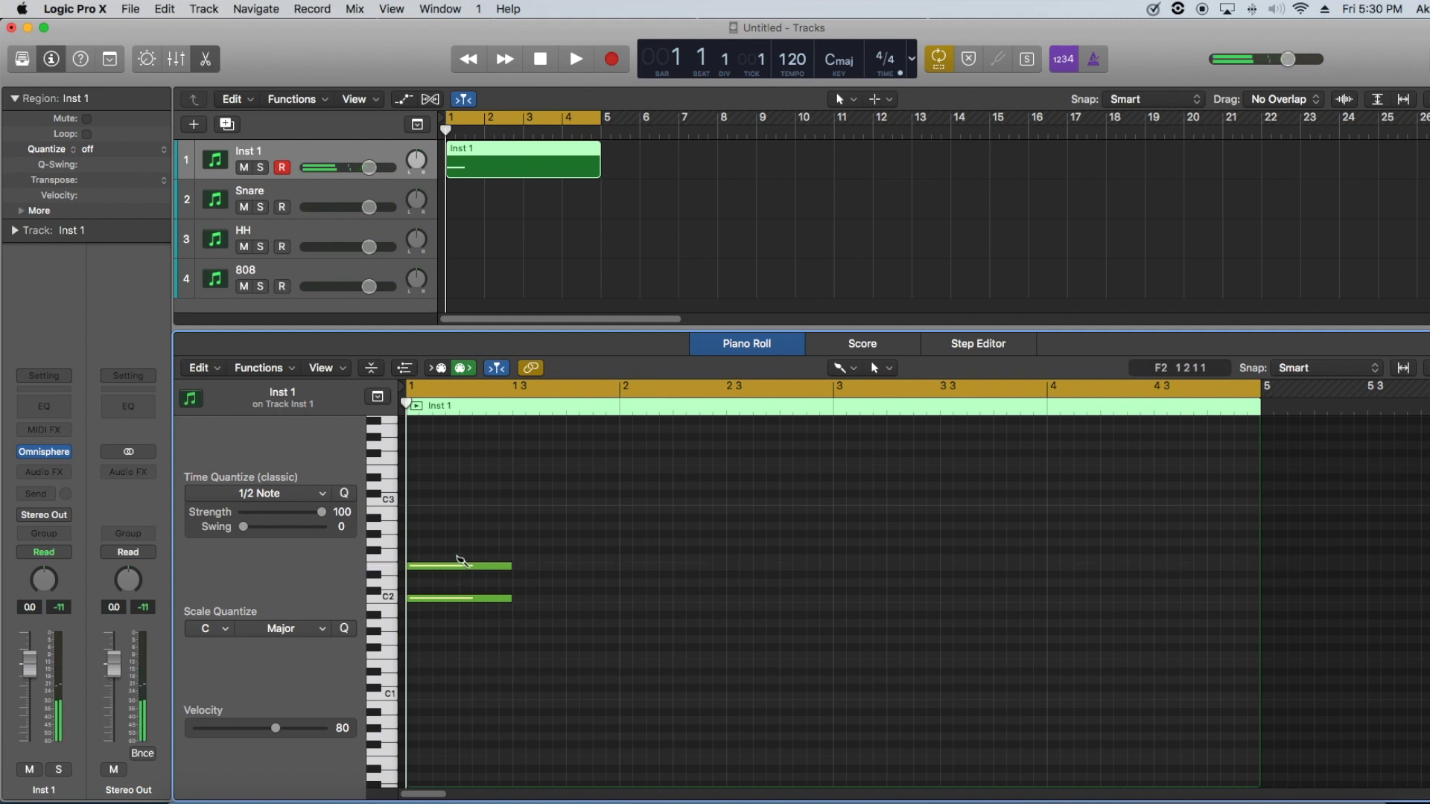
{"action": "left_click", "coordinate": [462, 542]}
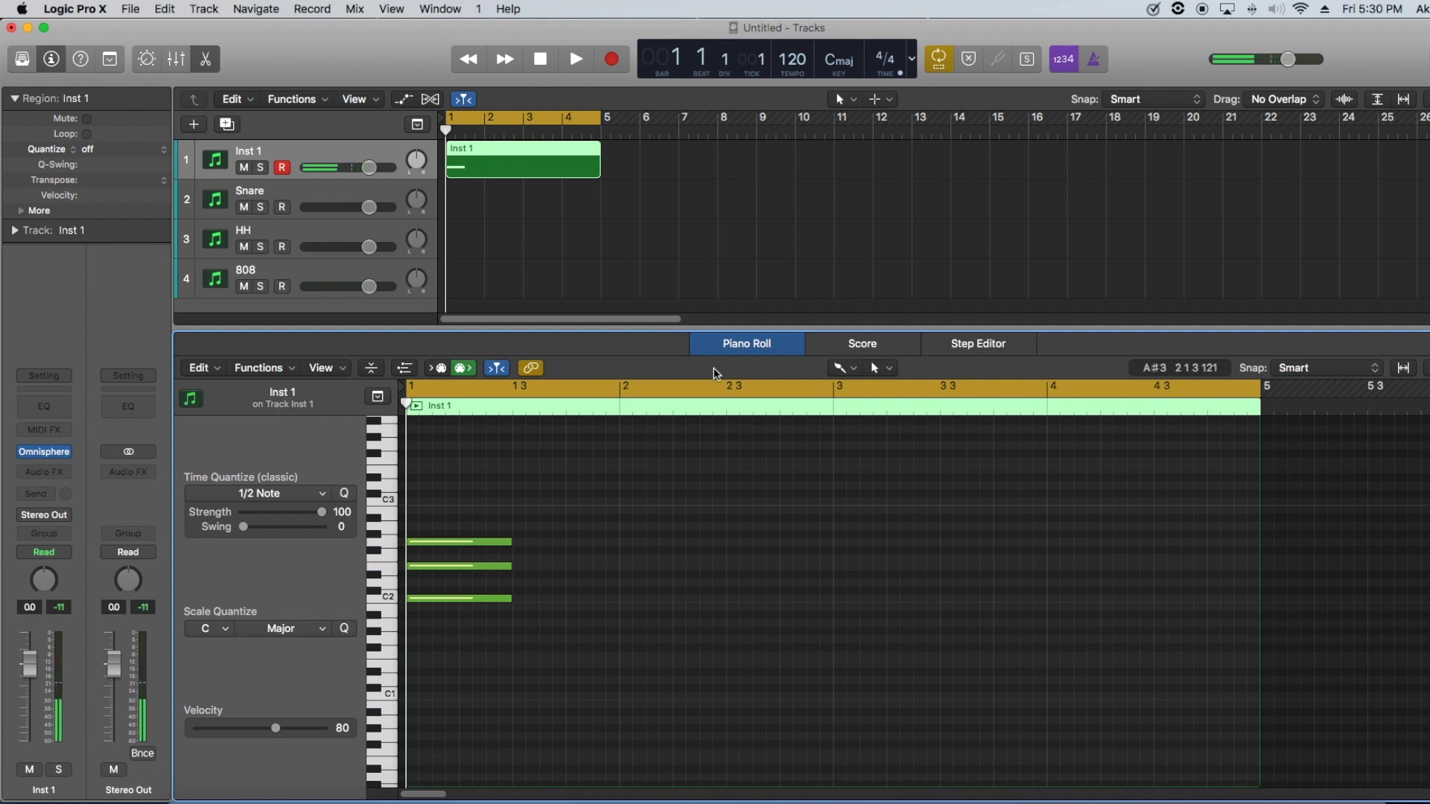
{"action": "left_click", "coordinate": [840, 367]}
{"action": "left_click", "coordinate": [883, 386]}
Step: Select the three C chord notes and play them back
{"action": "left_click_drag", "start_coordinate": [463, 484], "coordinate": [464, 640]}
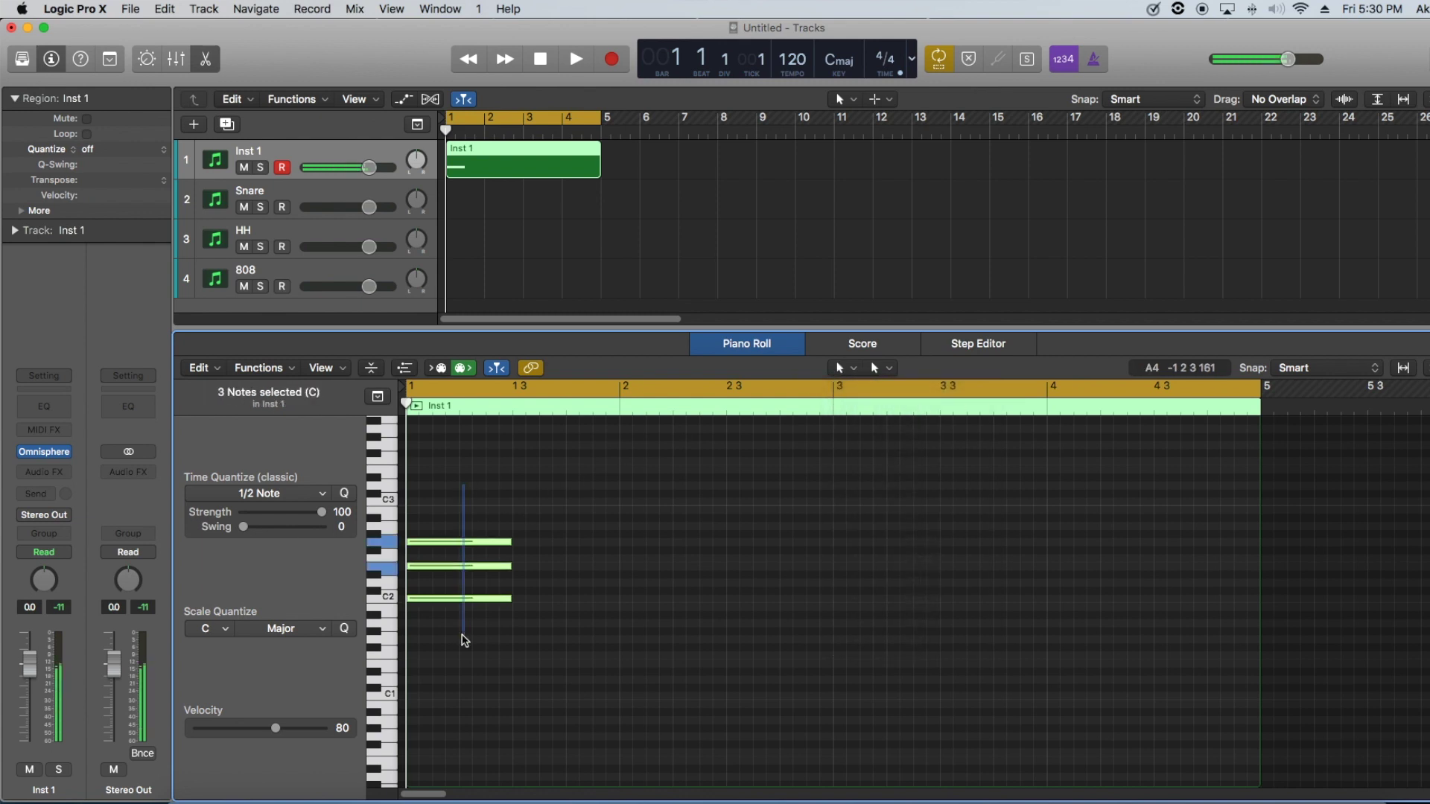
{"action": "key", "text": "space"}
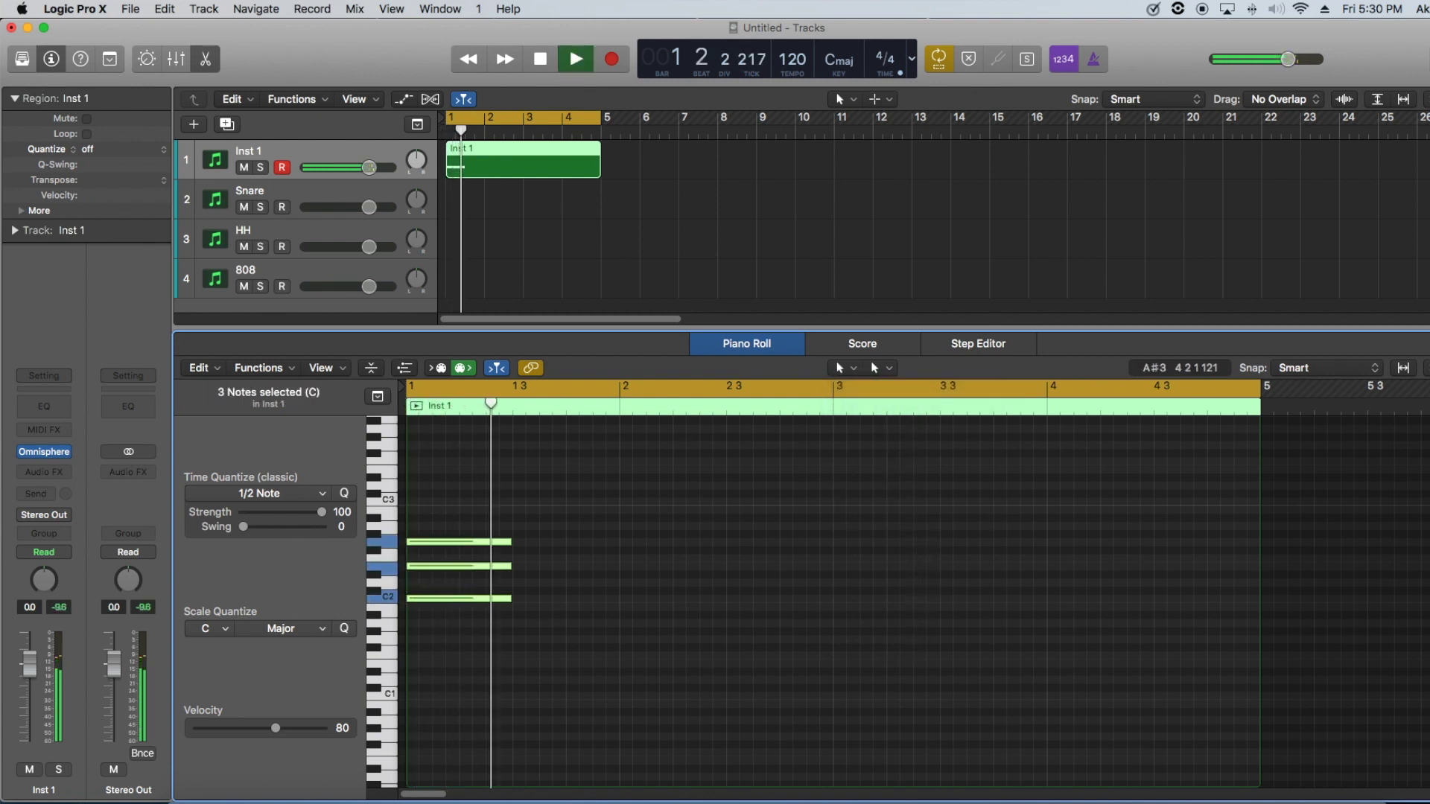
{"action": "key", "text": "space"}
Step: Brush a D minor chord starting on D2 at bar 1 beat 3, then select and deselect it
{"action": "left_click", "coordinate": [840, 367]}
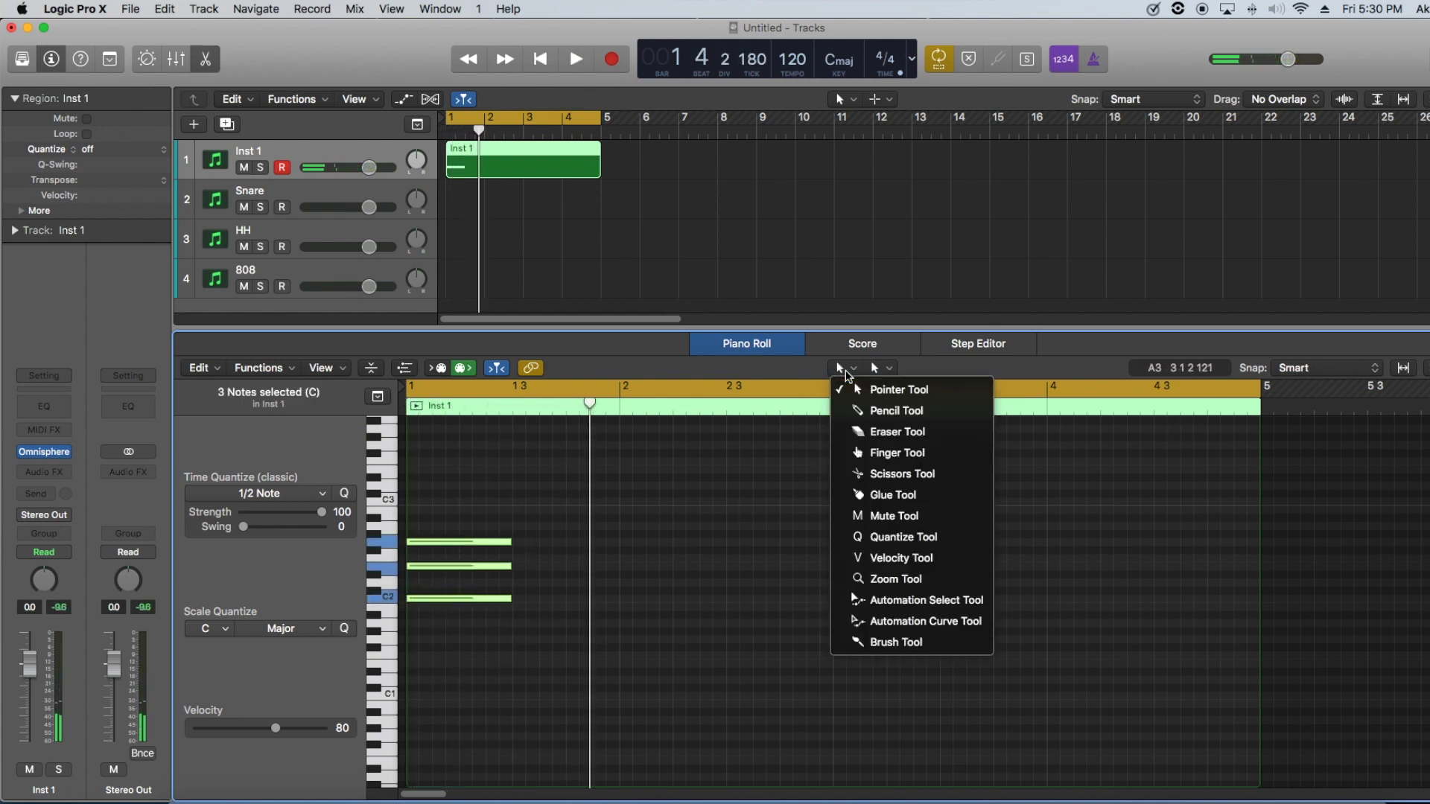
{"action": "left_click", "coordinate": [837, 642]}
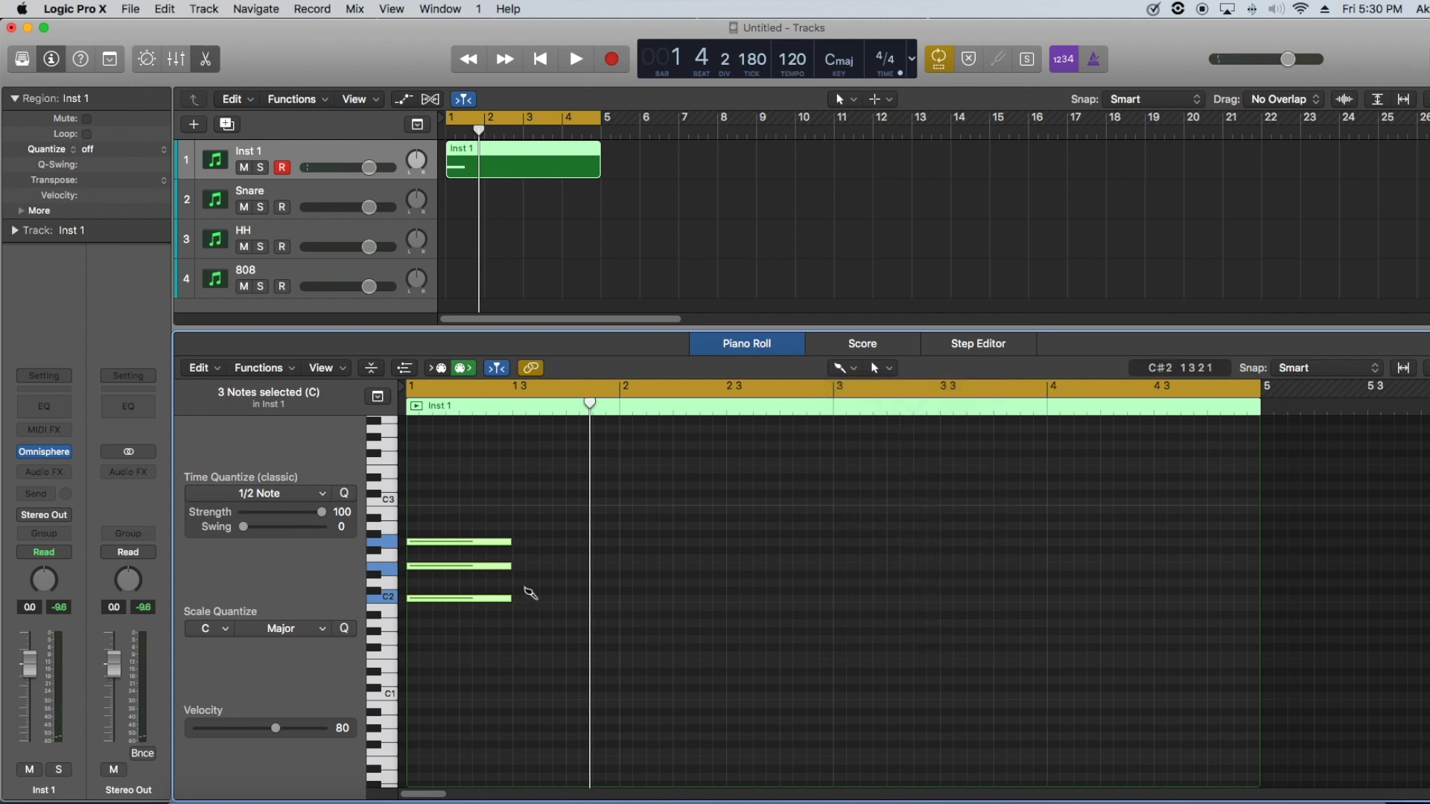
{"action": "left_click", "coordinate": [532, 582]}
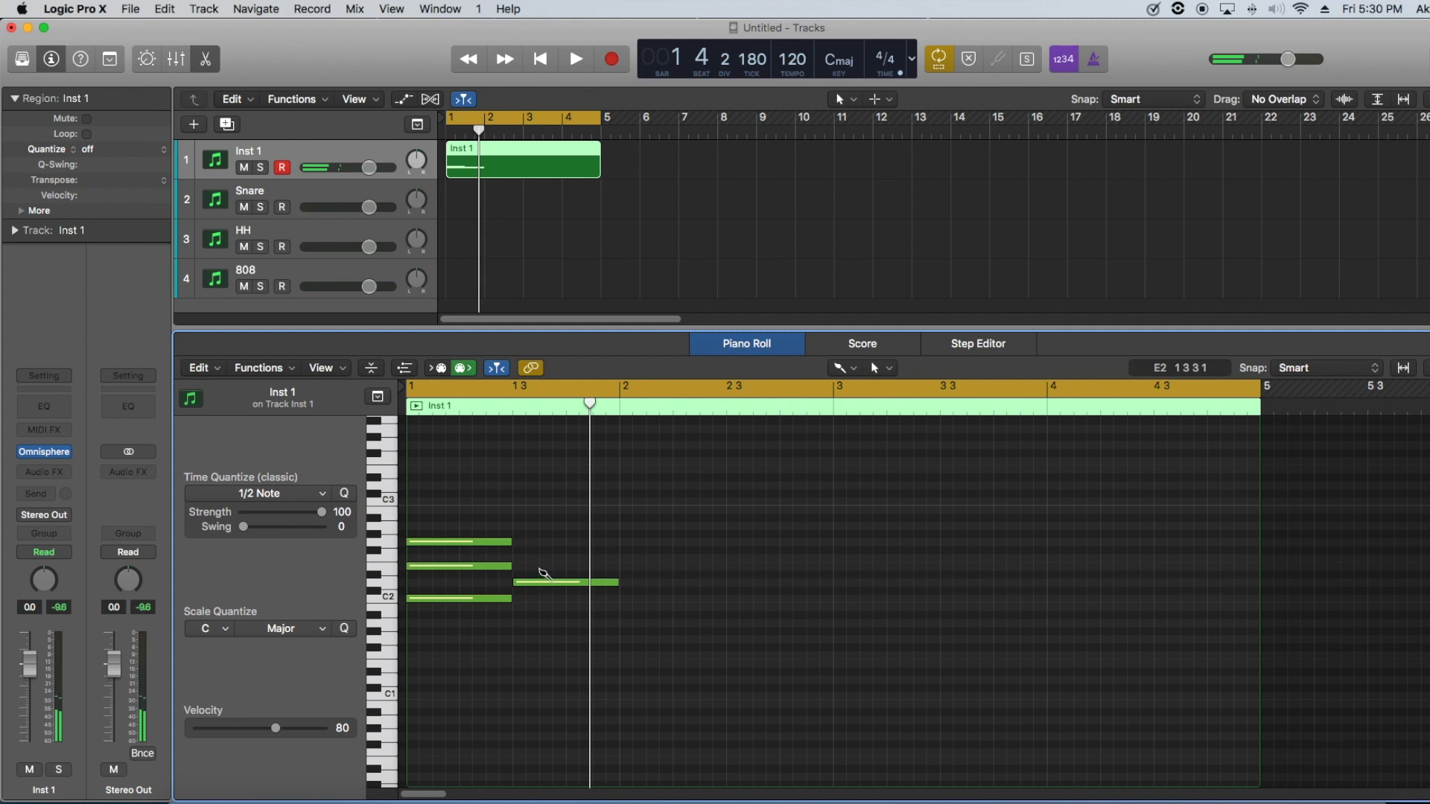
{"action": "left_click", "coordinate": [543, 558]}
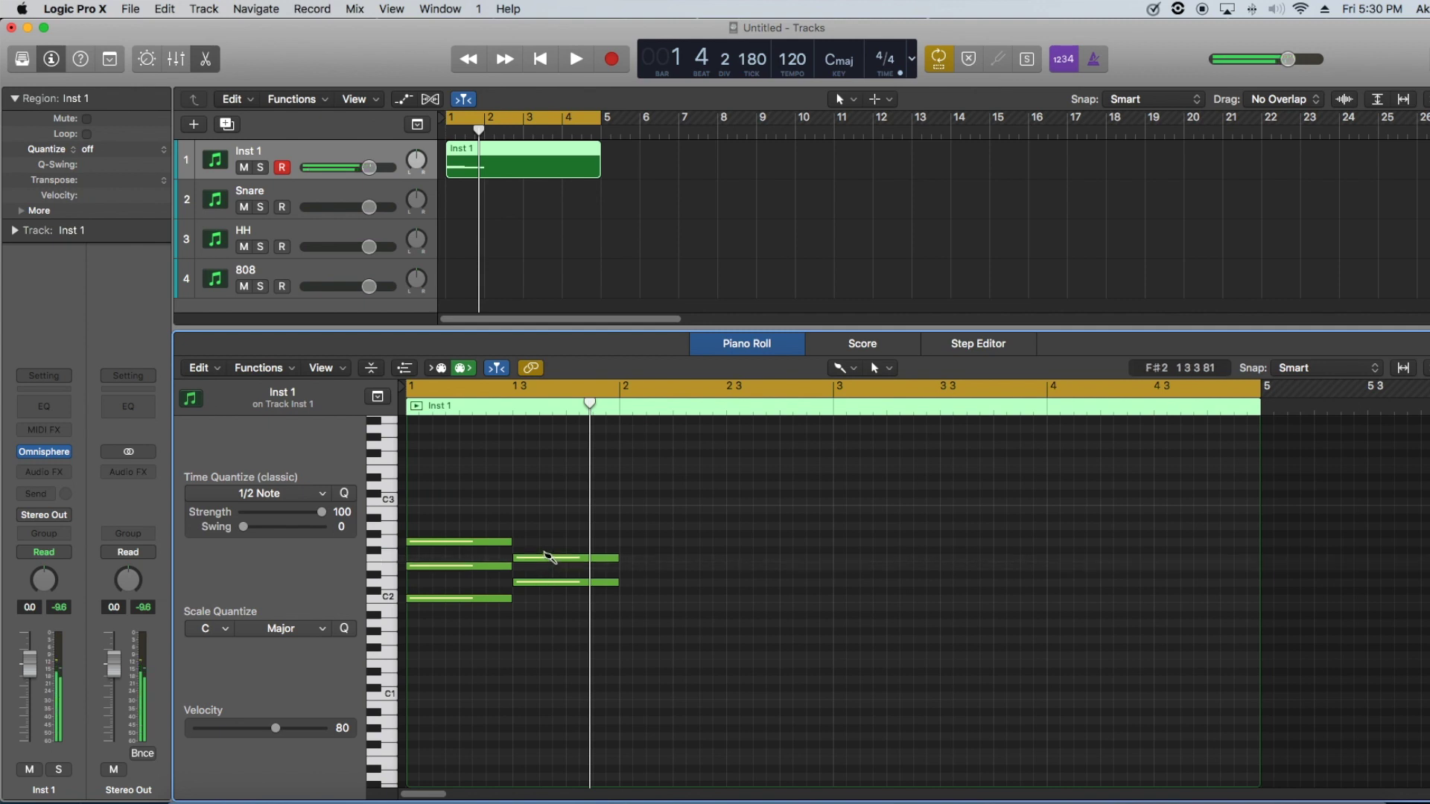
{"action": "left_click", "coordinate": [551, 526]}
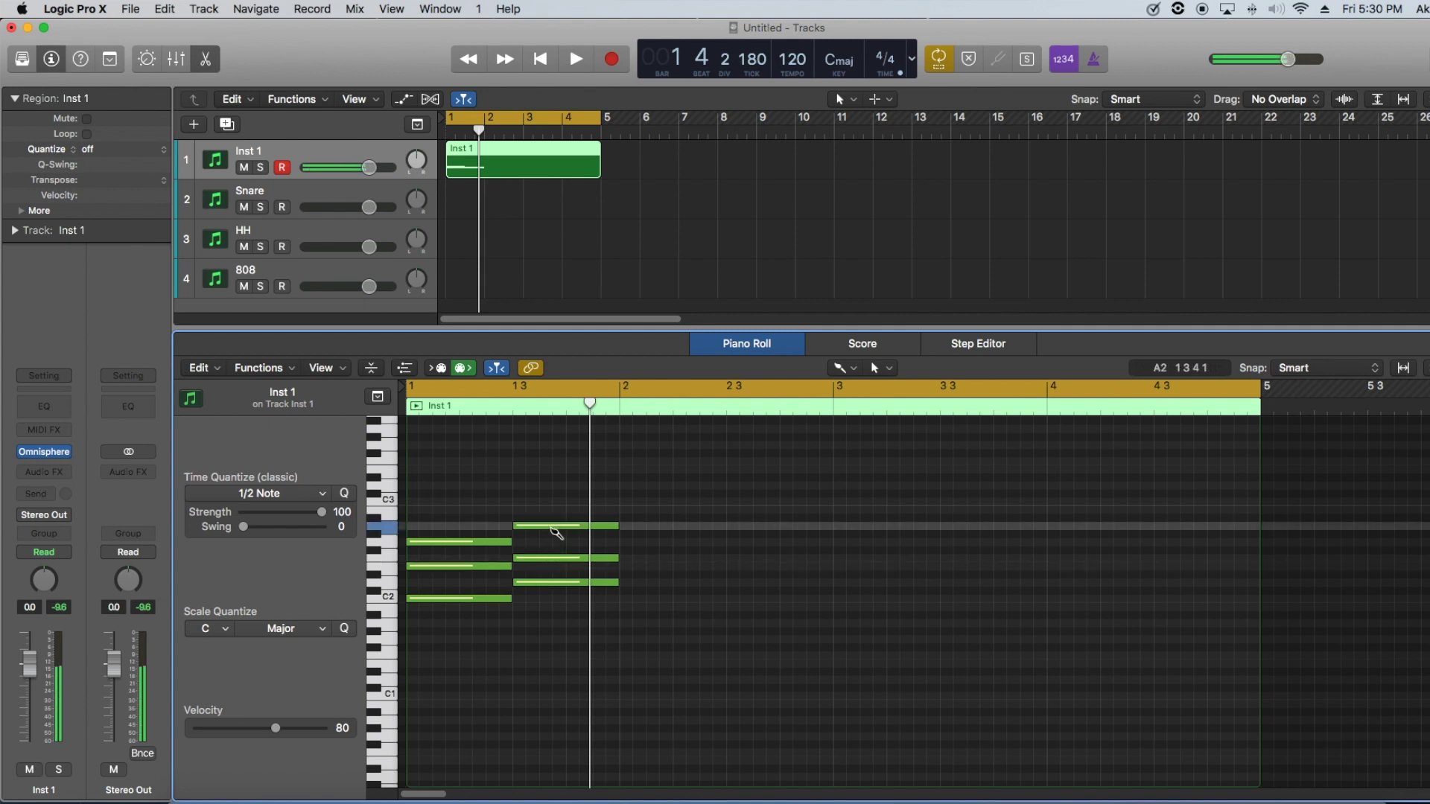
{"action": "left_click", "coordinate": [853, 376]}
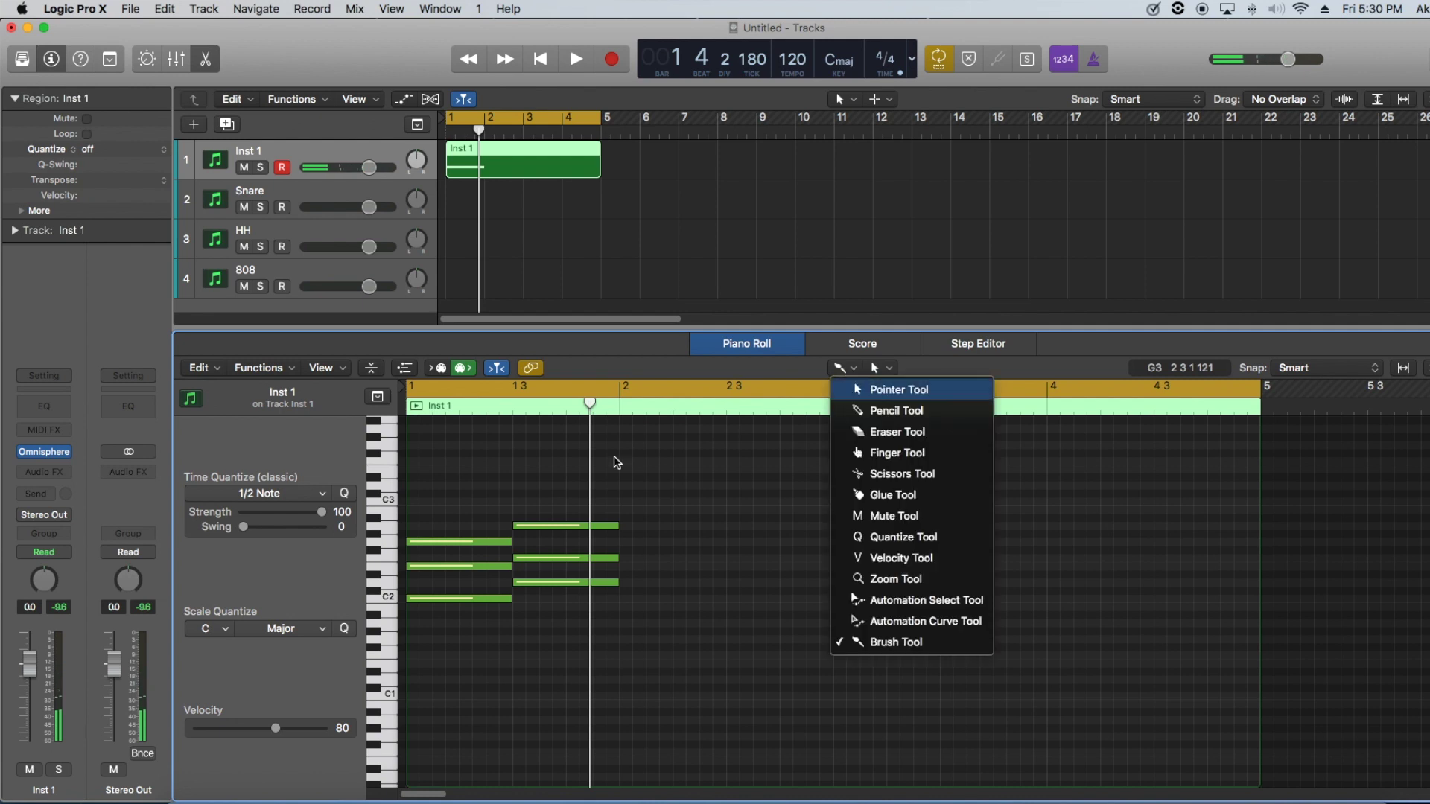
{"action": "left_click", "coordinate": [857, 387]}
{"action": "left_click_drag", "start_coordinate": [564, 473], "coordinate": [567, 618]}
{"action": "left_click", "coordinate": [463, 495]}
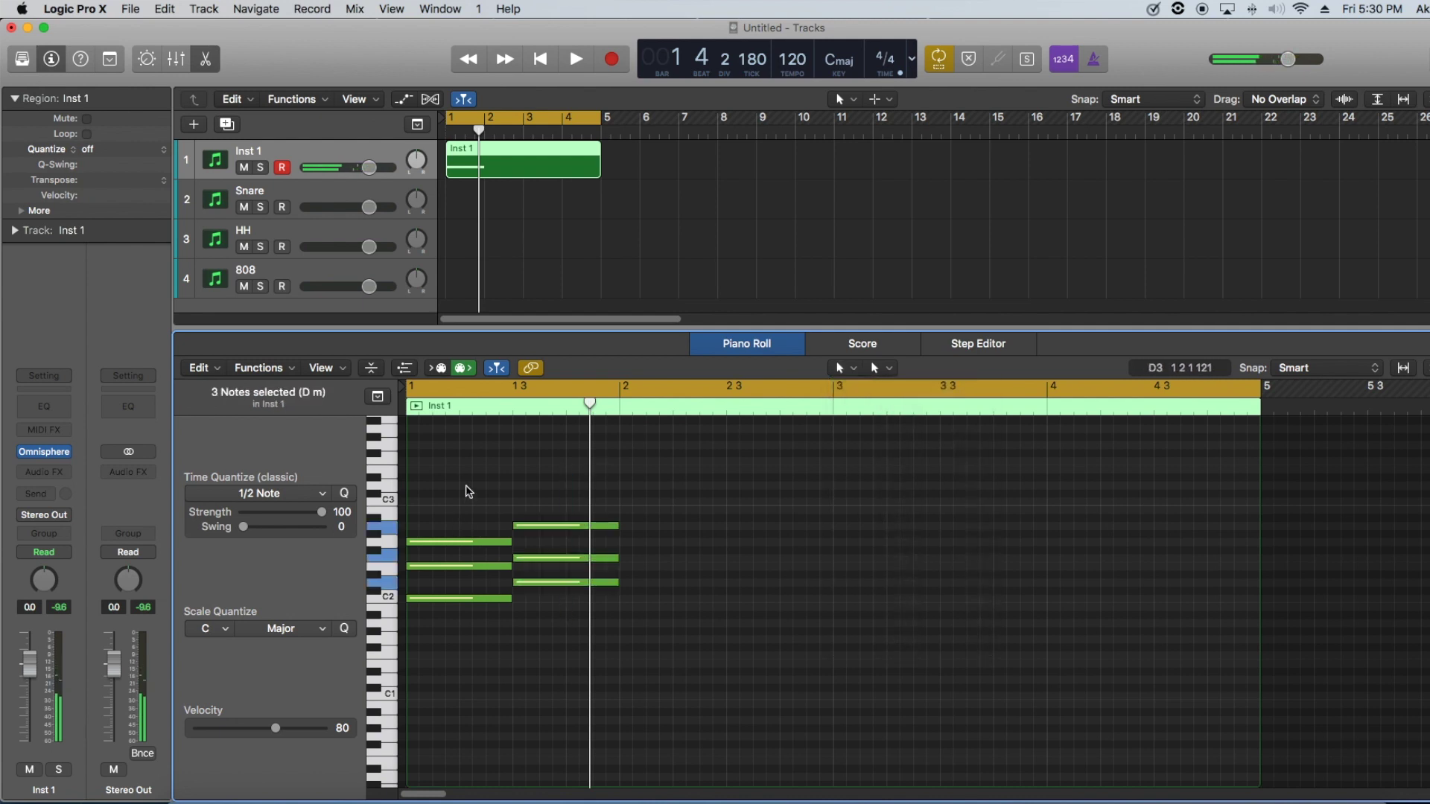
{"action": "mouse_move", "coordinate": [463, 603]}
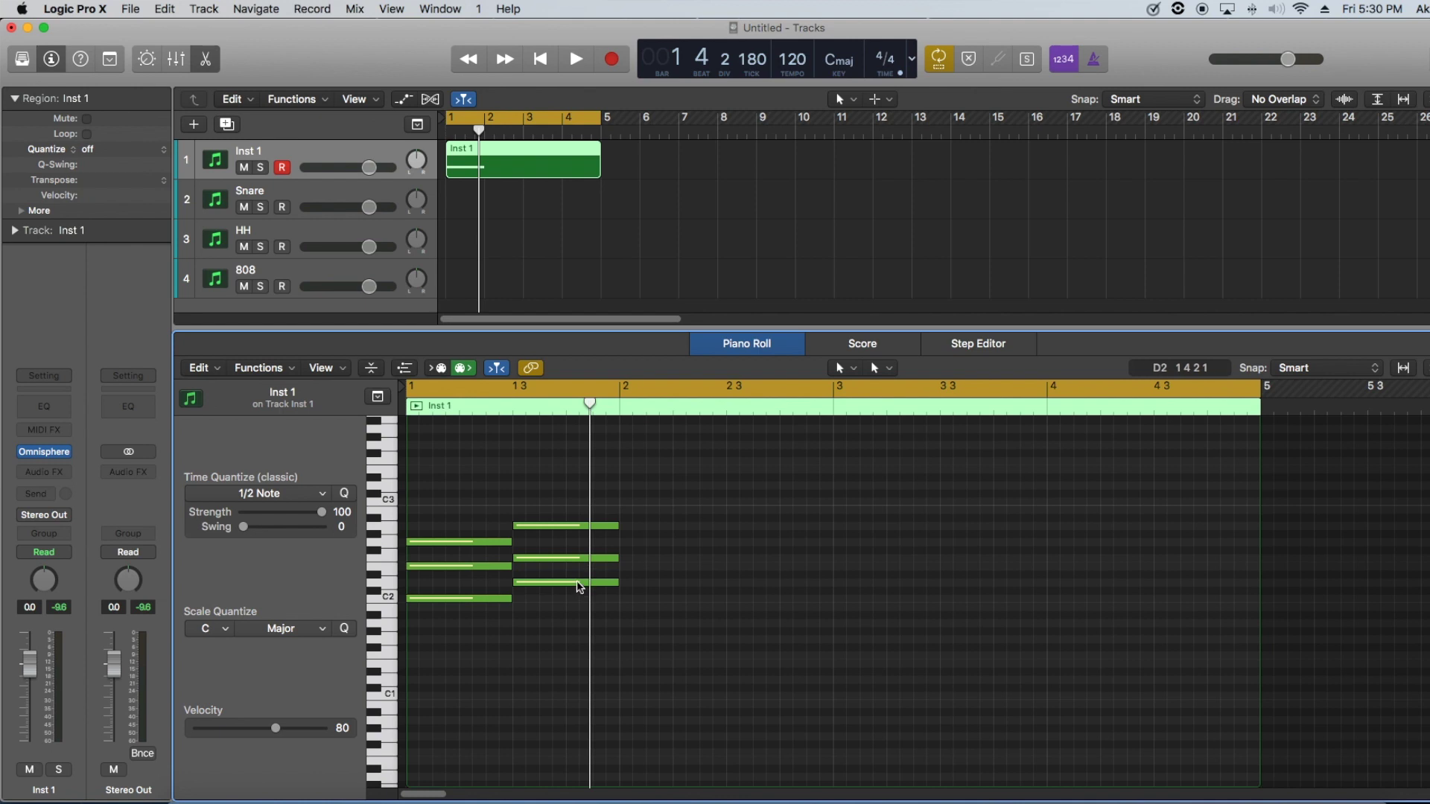
{"action": "mouse_move", "coordinate": [574, 573]}
{"action": "left_click", "coordinate": [541, 59]}
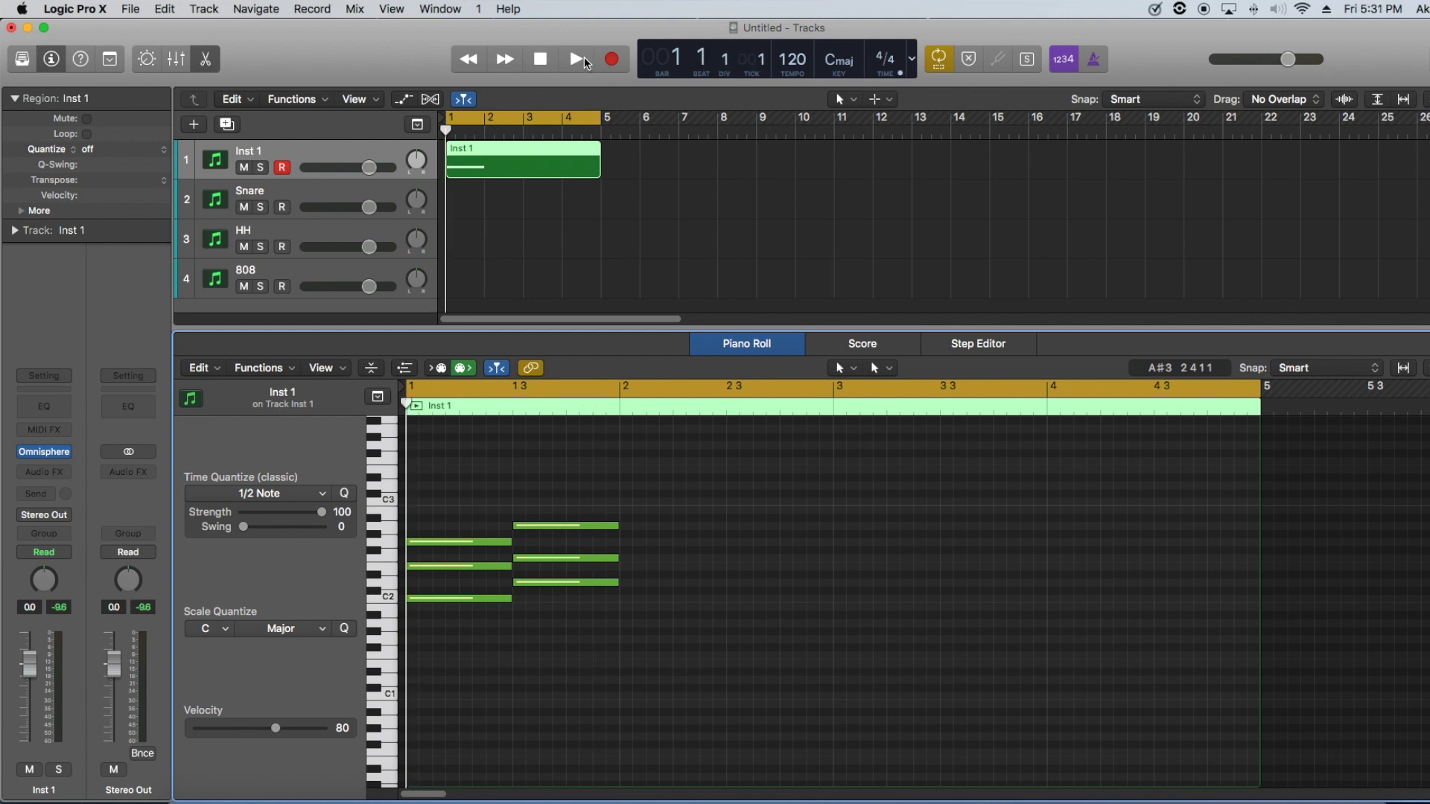
Step: Play the region back to hear the first two chords
{"action": "left_click", "coordinate": [586, 59]}
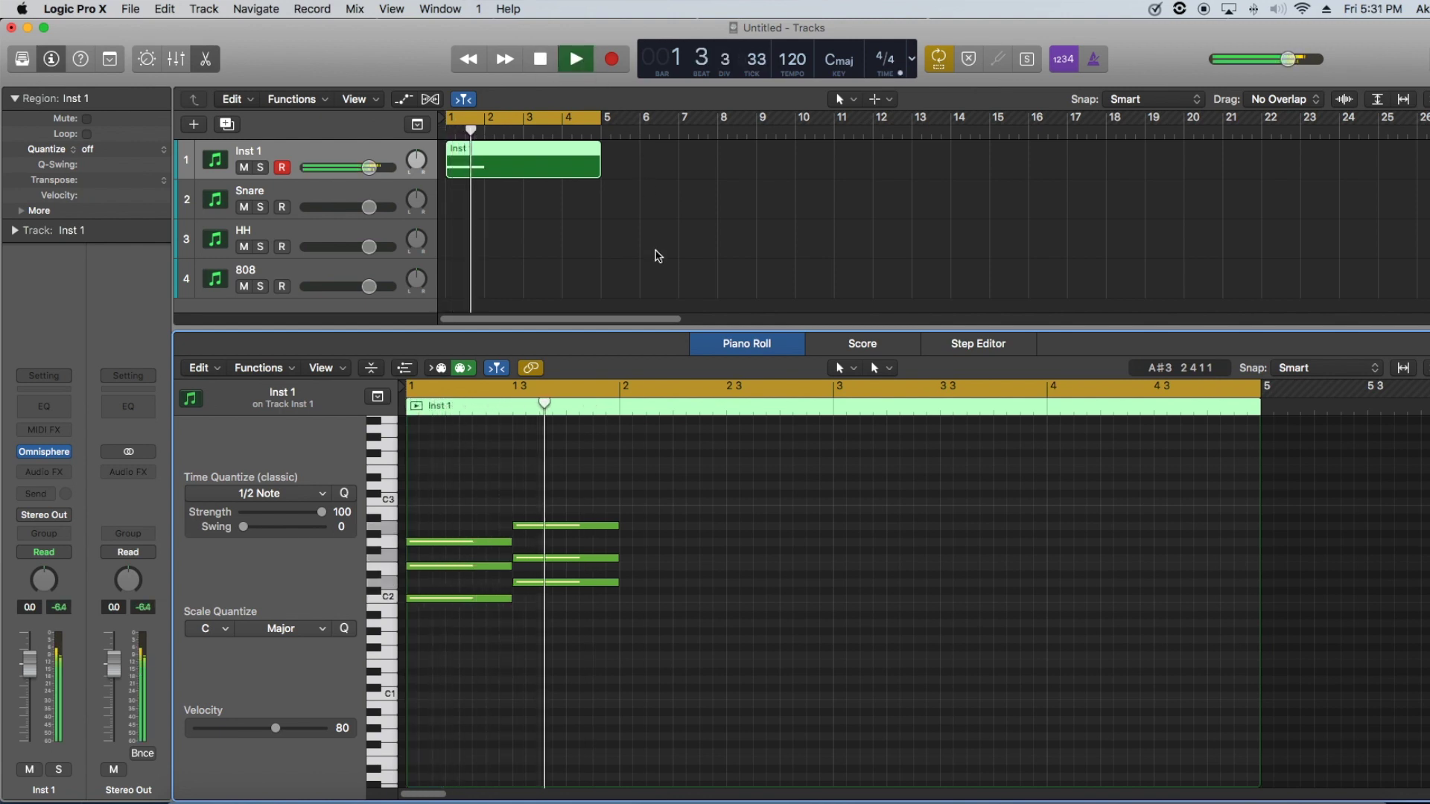
{"action": "key", "text": "space"}
{"action": "left_click", "coordinate": [839, 367]}
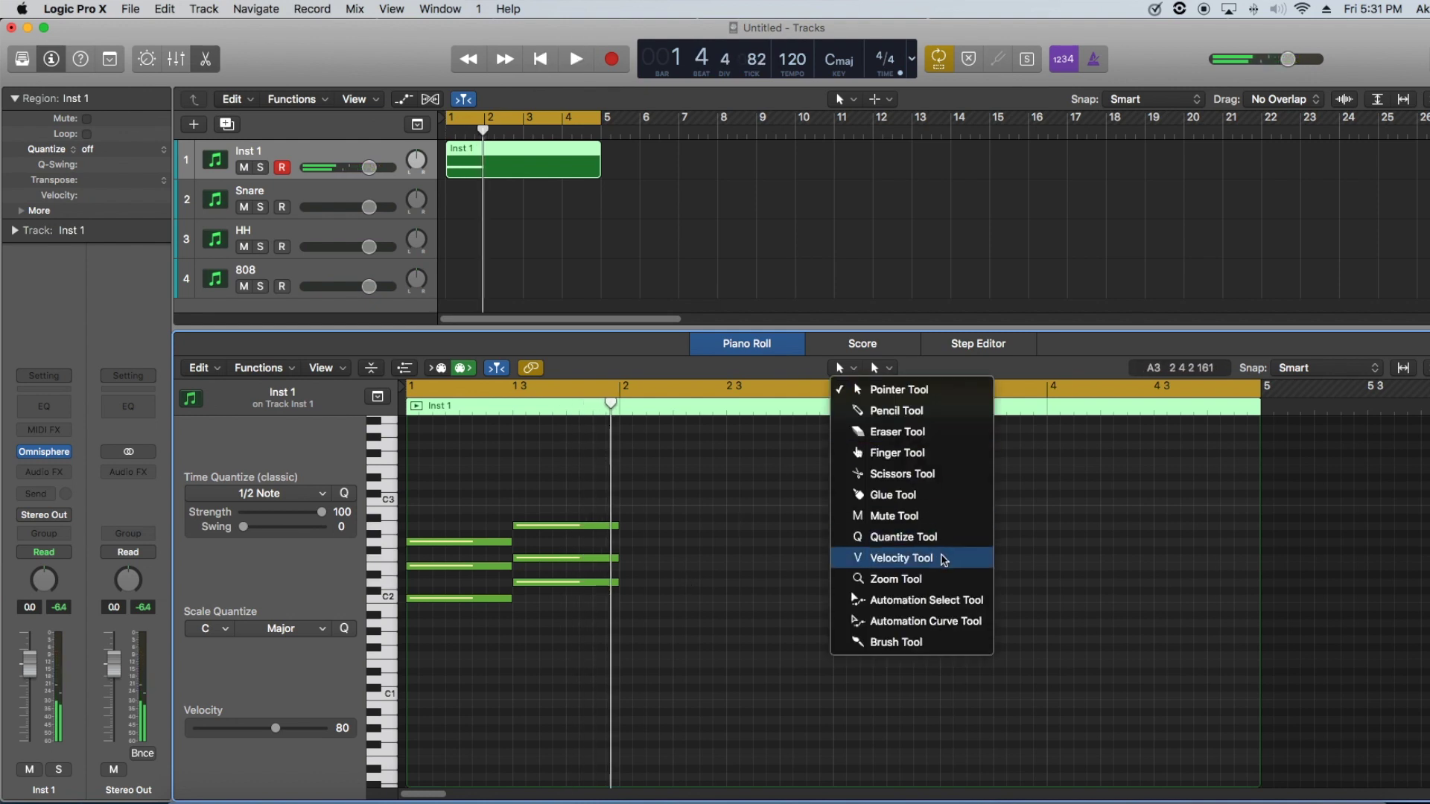
{"action": "left_click", "coordinate": [929, 246]}
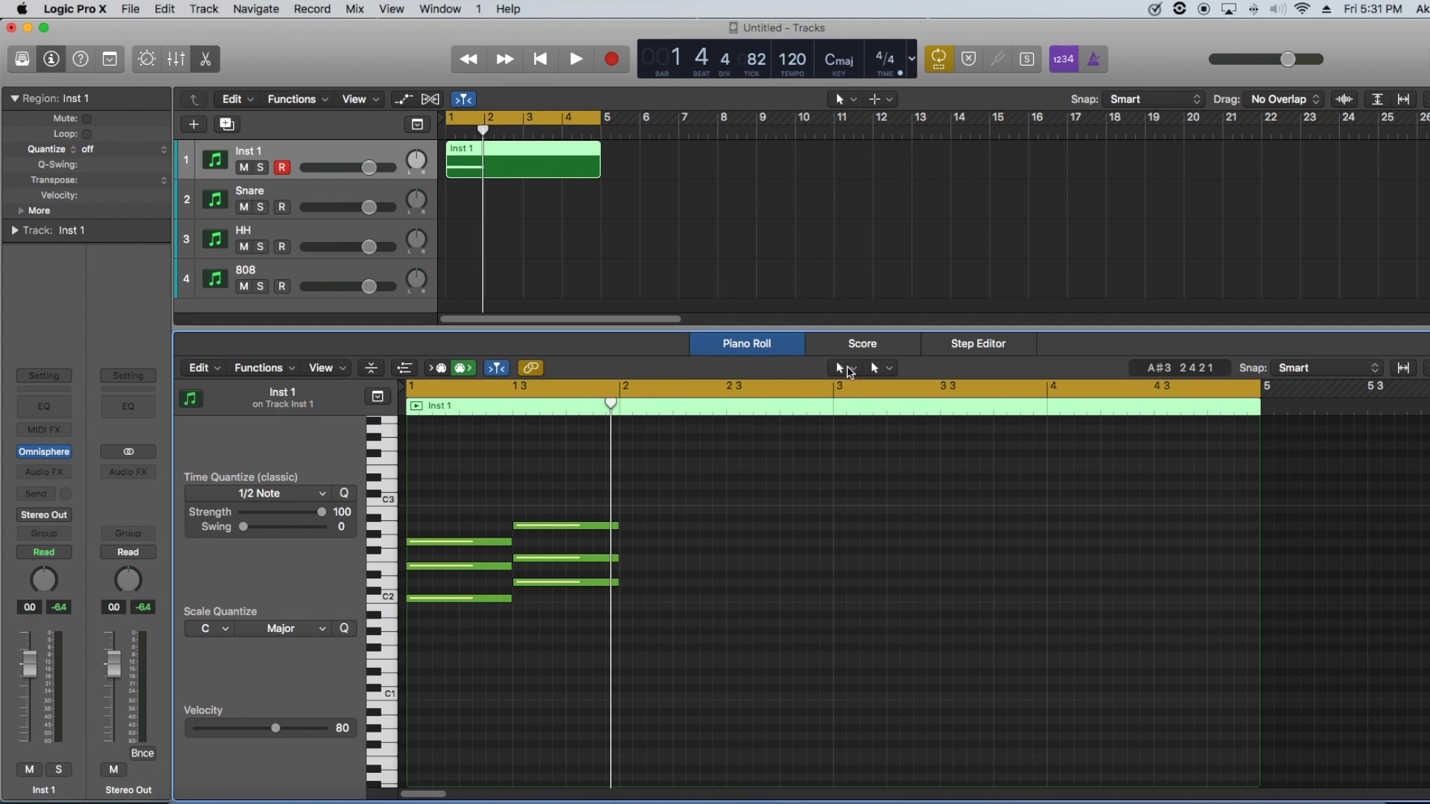
Step: Brush an E minor chord at the start of bar 2 and listen to it
{"action": "left_click", "coordinate": [849, 370]}
{"action": "left_click", "coordinate": [884, 644]}
{"action": "left_click", "coordinate": [661, 597]}
{"action": "left_click_drag", "start_coordinate": [662, 597], "coordinate": [653, 550]}
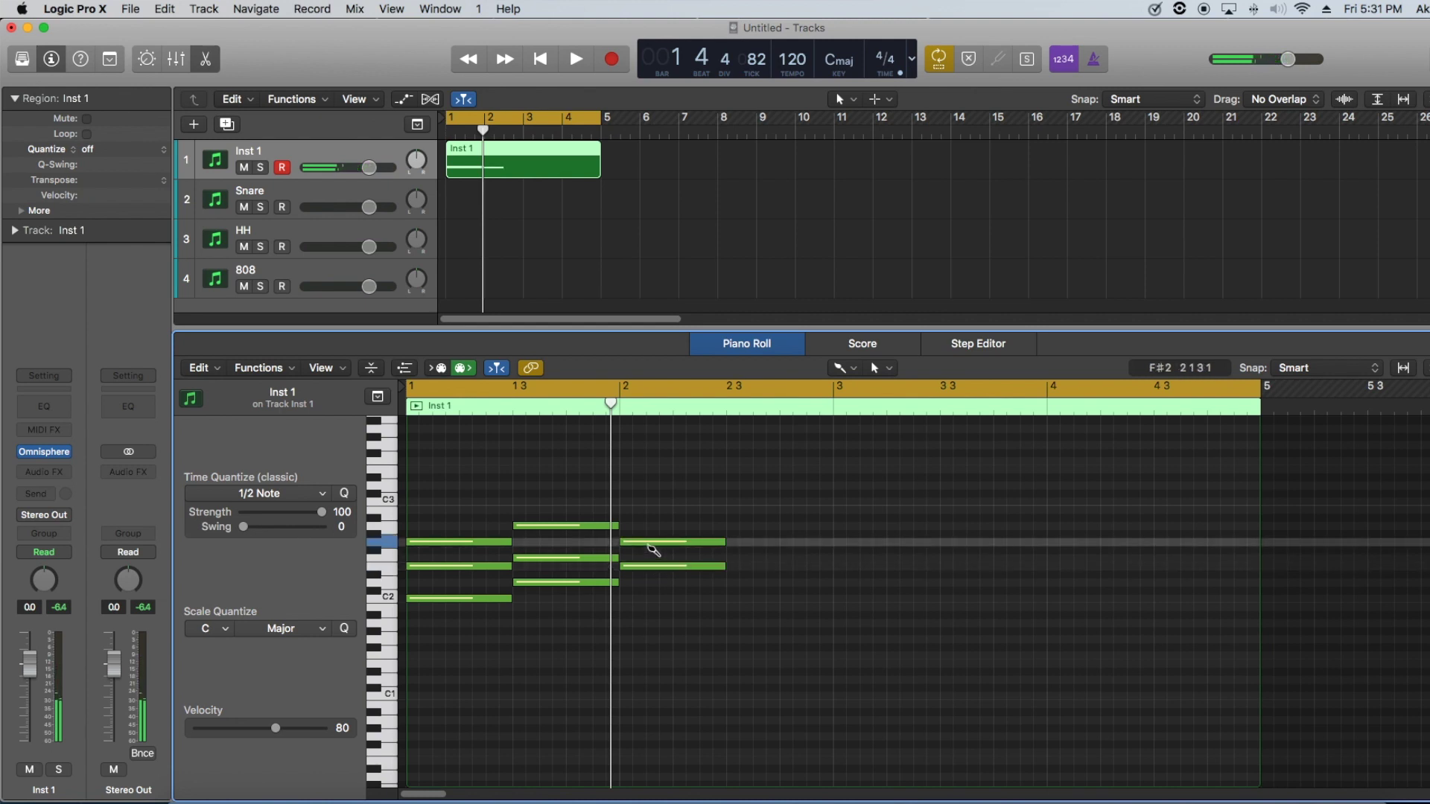
{"action": "left_click_drag", "start_coordinate": [648, 549], "coordinate": [656, 514]}
{"action": "key", "text": "space"}
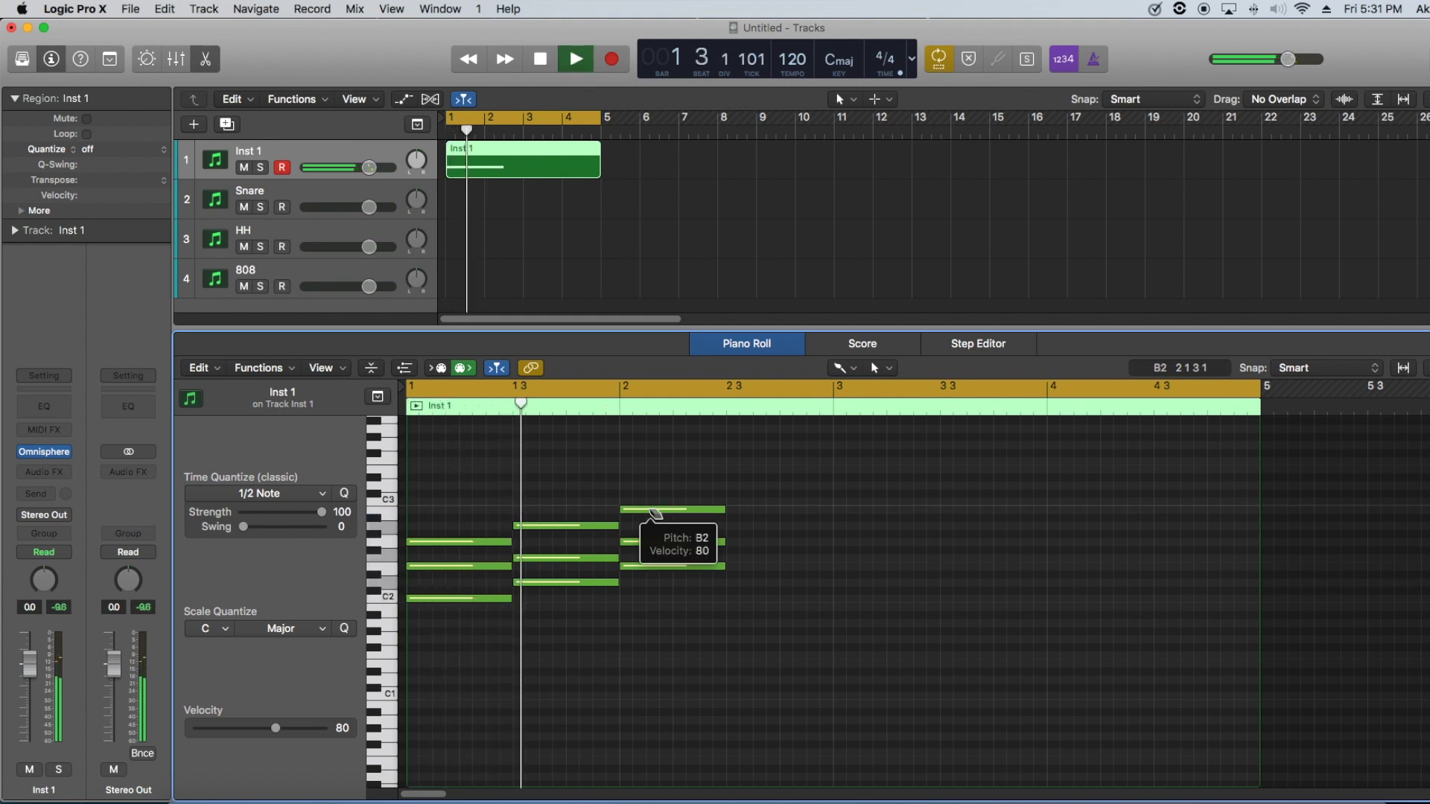
{"action": "key", "text": "space"}
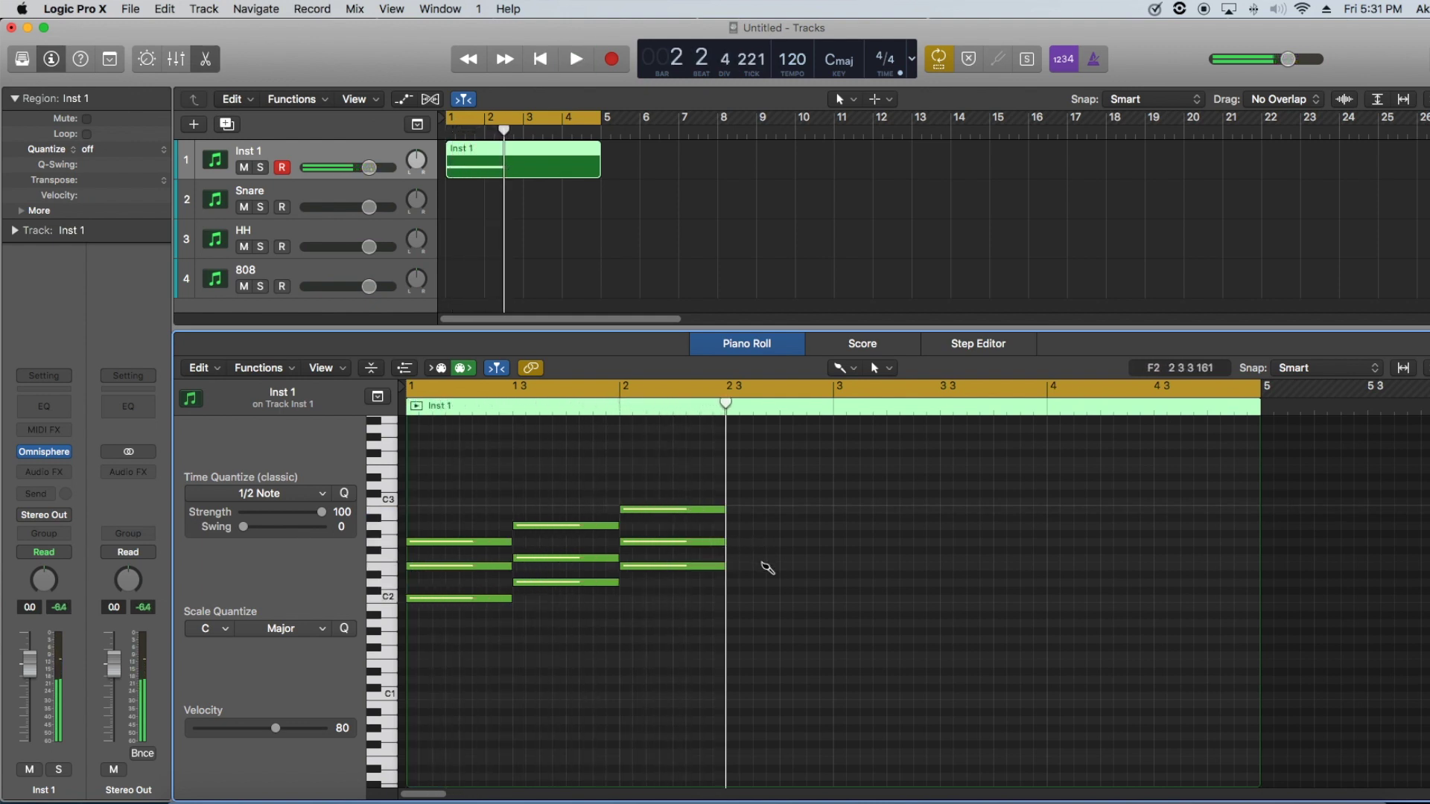
Step: Paint a D minor chord at bar 2 beat 3, play all four chords, and trim the region to bar 3
{"action": "left_click", "coordinate": [765, 582]}
{"action": "left_click", "coordinate": [766, 558]}
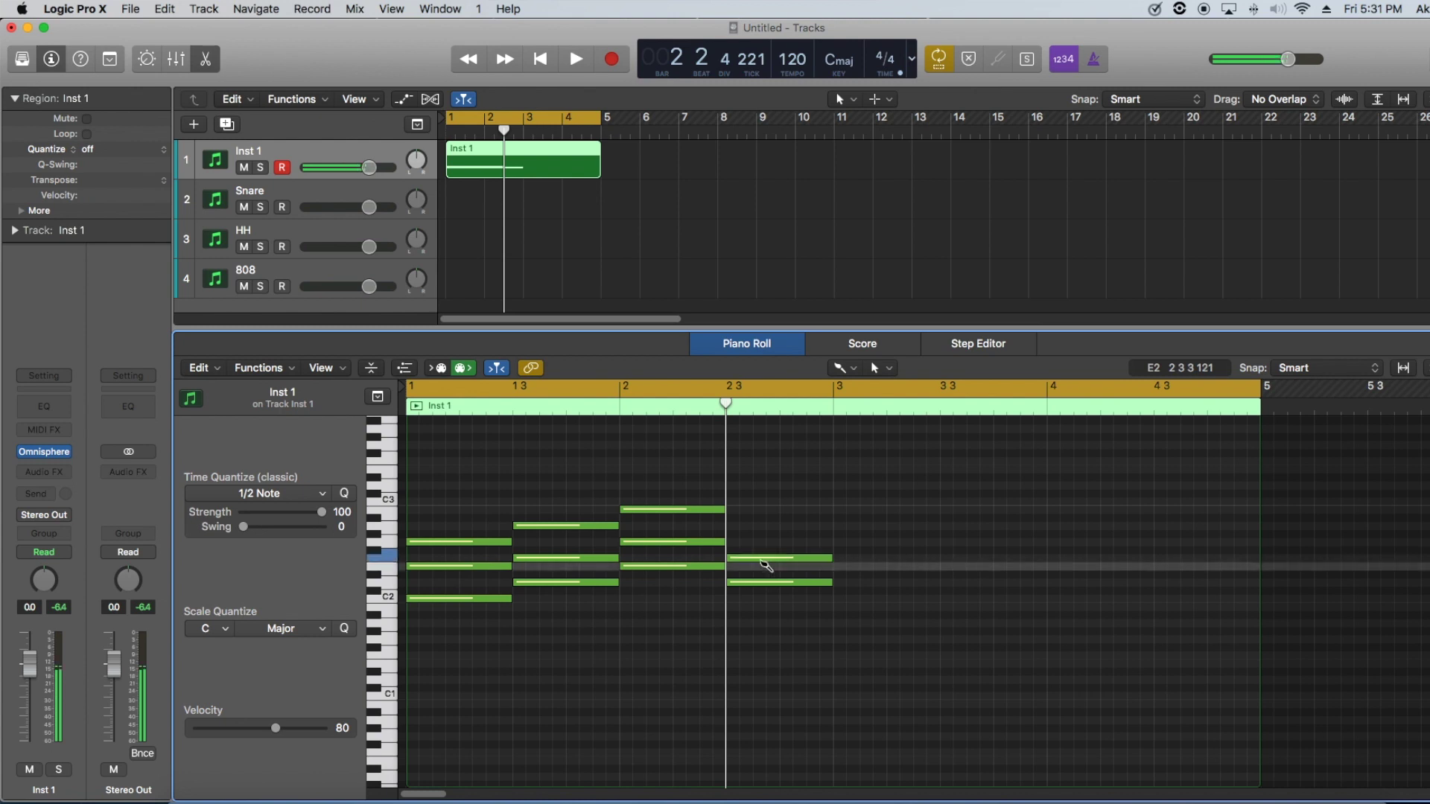
{"action": "left_click", "coordinate": [761, 526]}
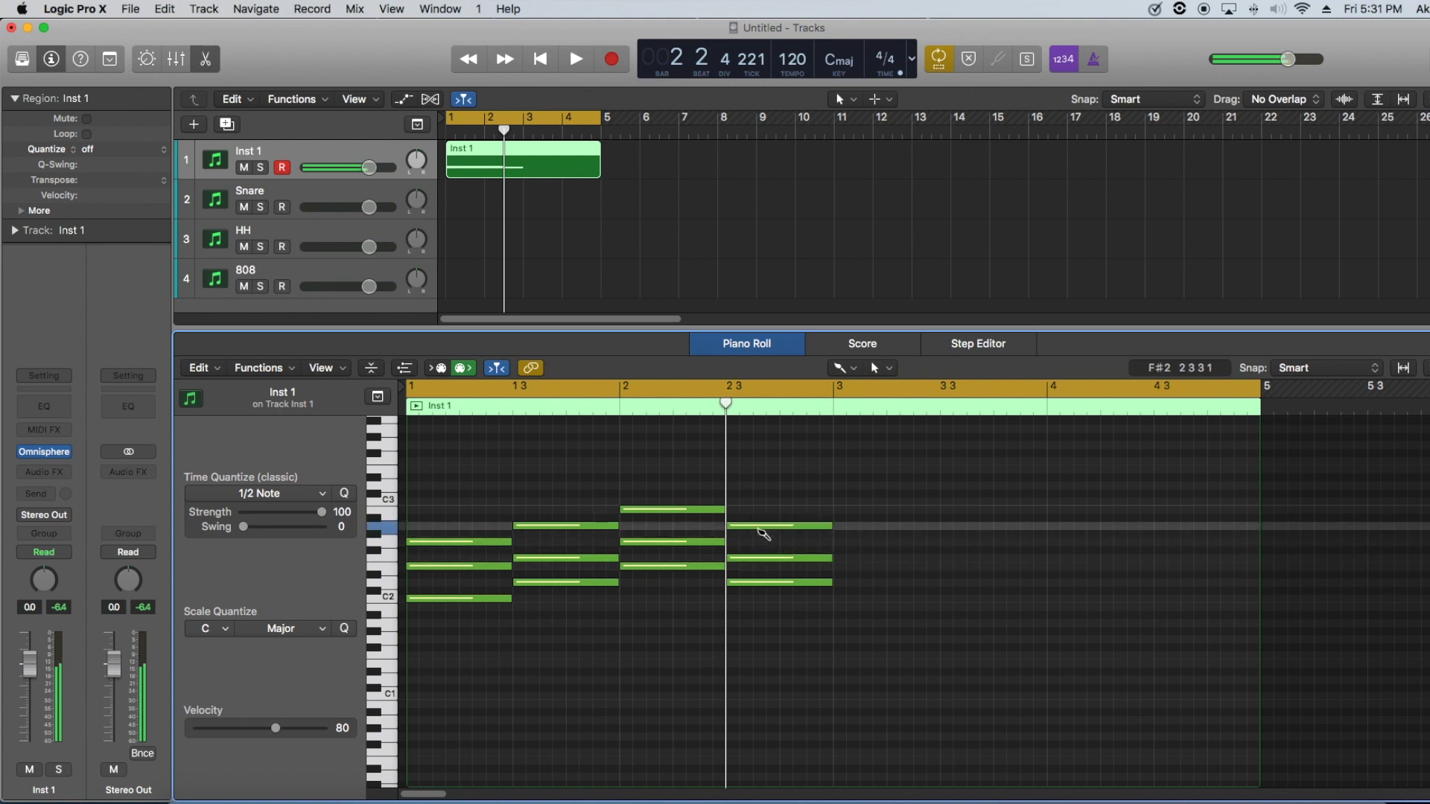
{"action": "key", "text": "space"}
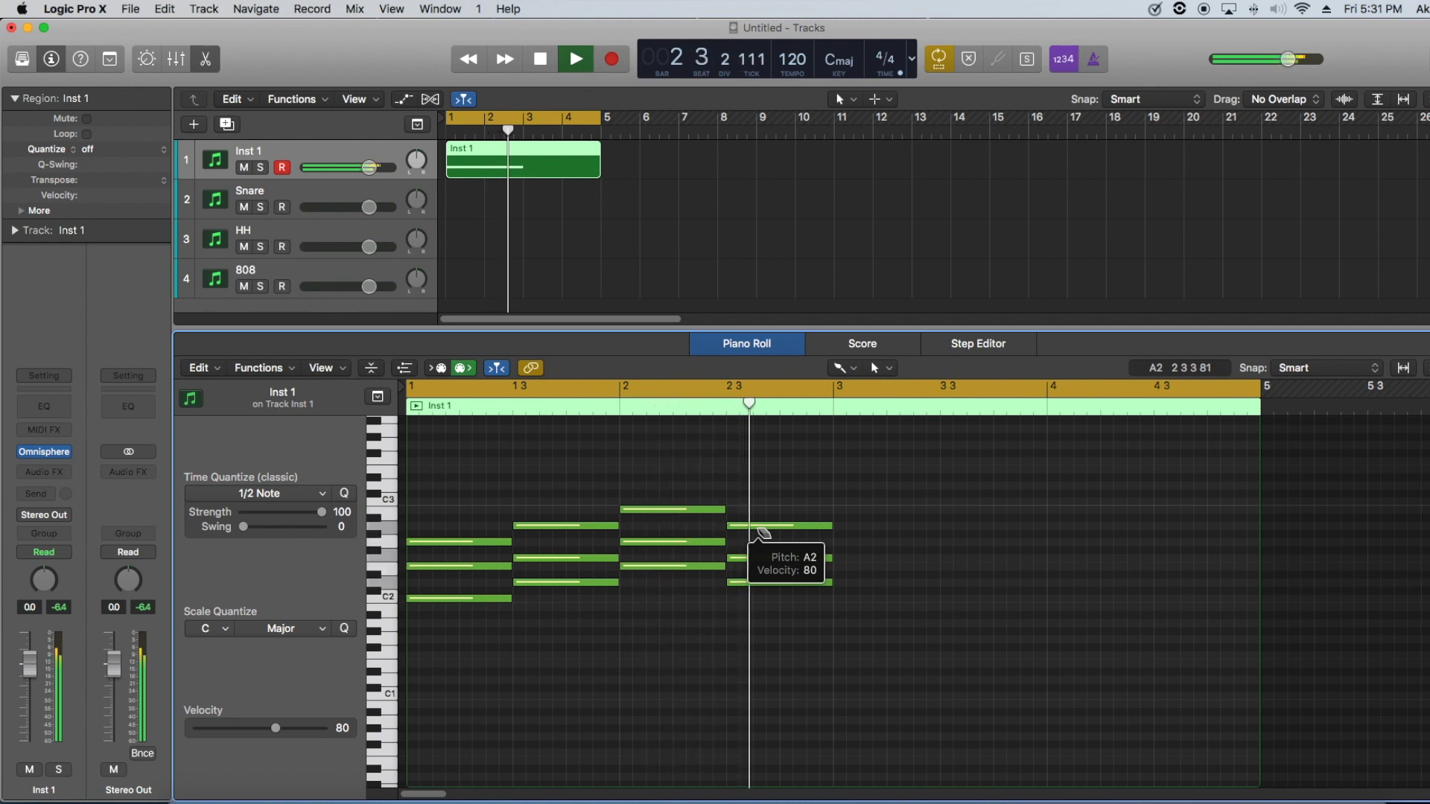
{"action": "key", "text": "space"}
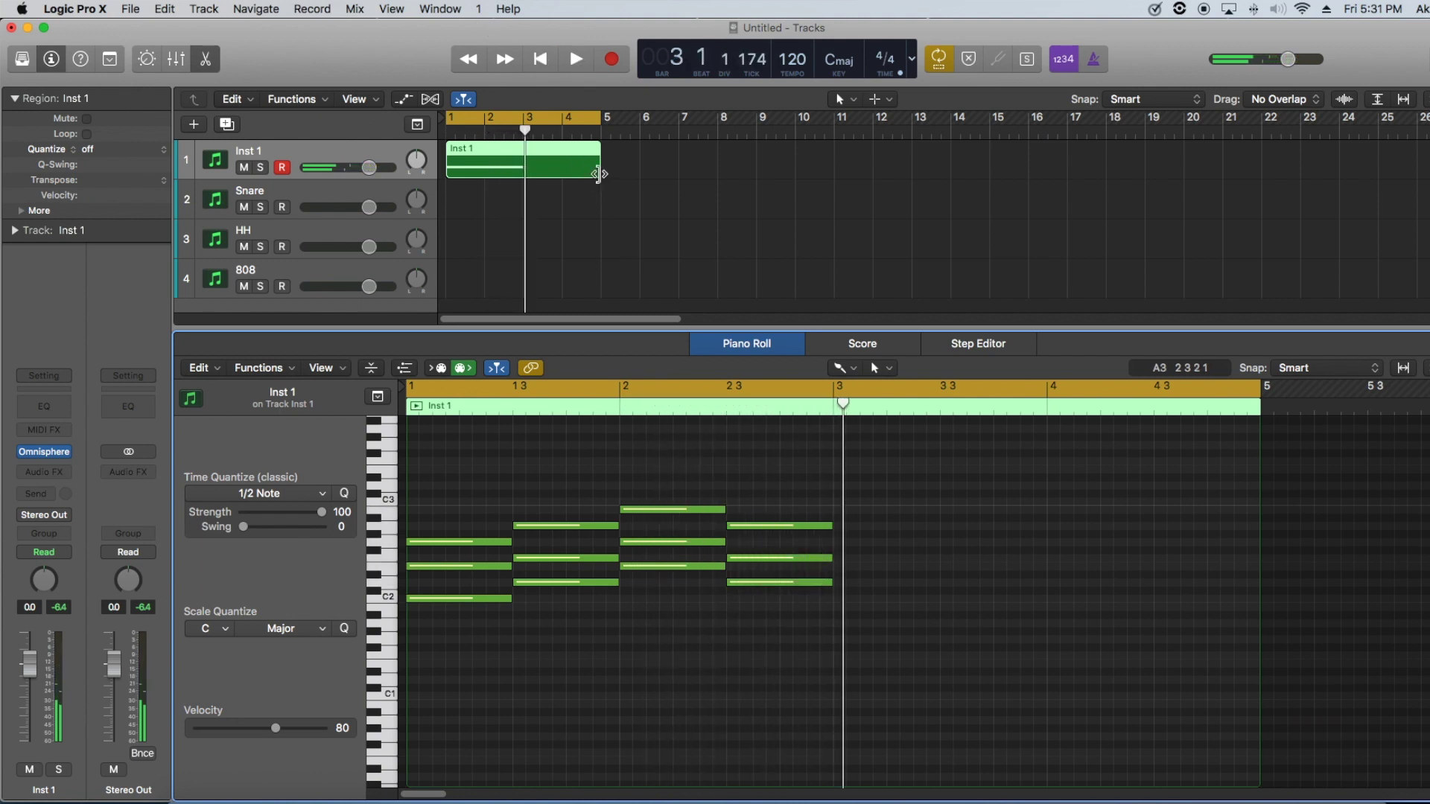
{"action": "left_click_drag", "start_coordinate": [600, 169], "coordinate": [409, 136]}
Step: Play back the shortened two-bar Inst 1 region
{"action": "key", "text": "space"}
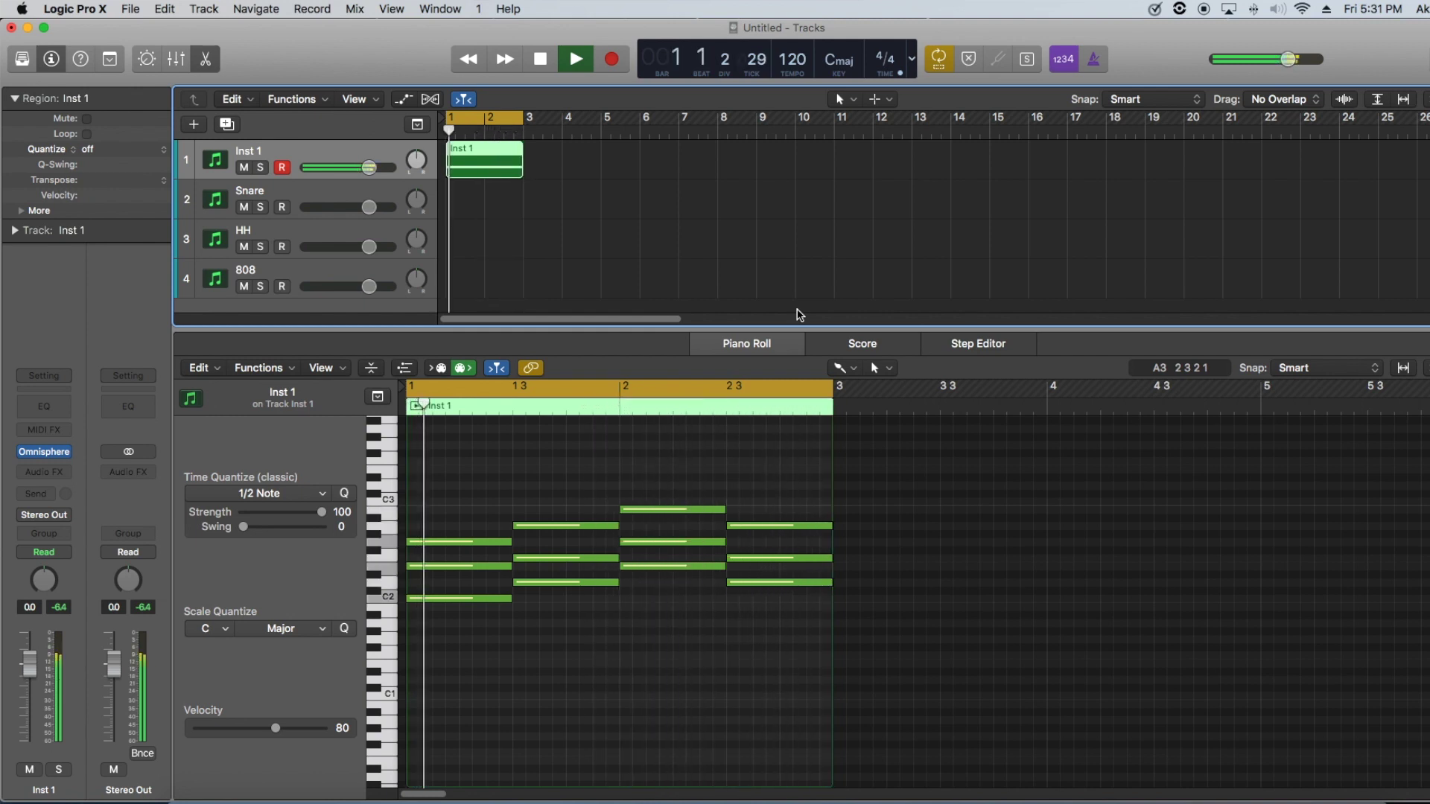
{"action": "key", "text": "space"}
Step: Add a fourth note on top of the first chord to make it C maj7, and listen
{"action": "left_click", "coordinate": [855, 369]}
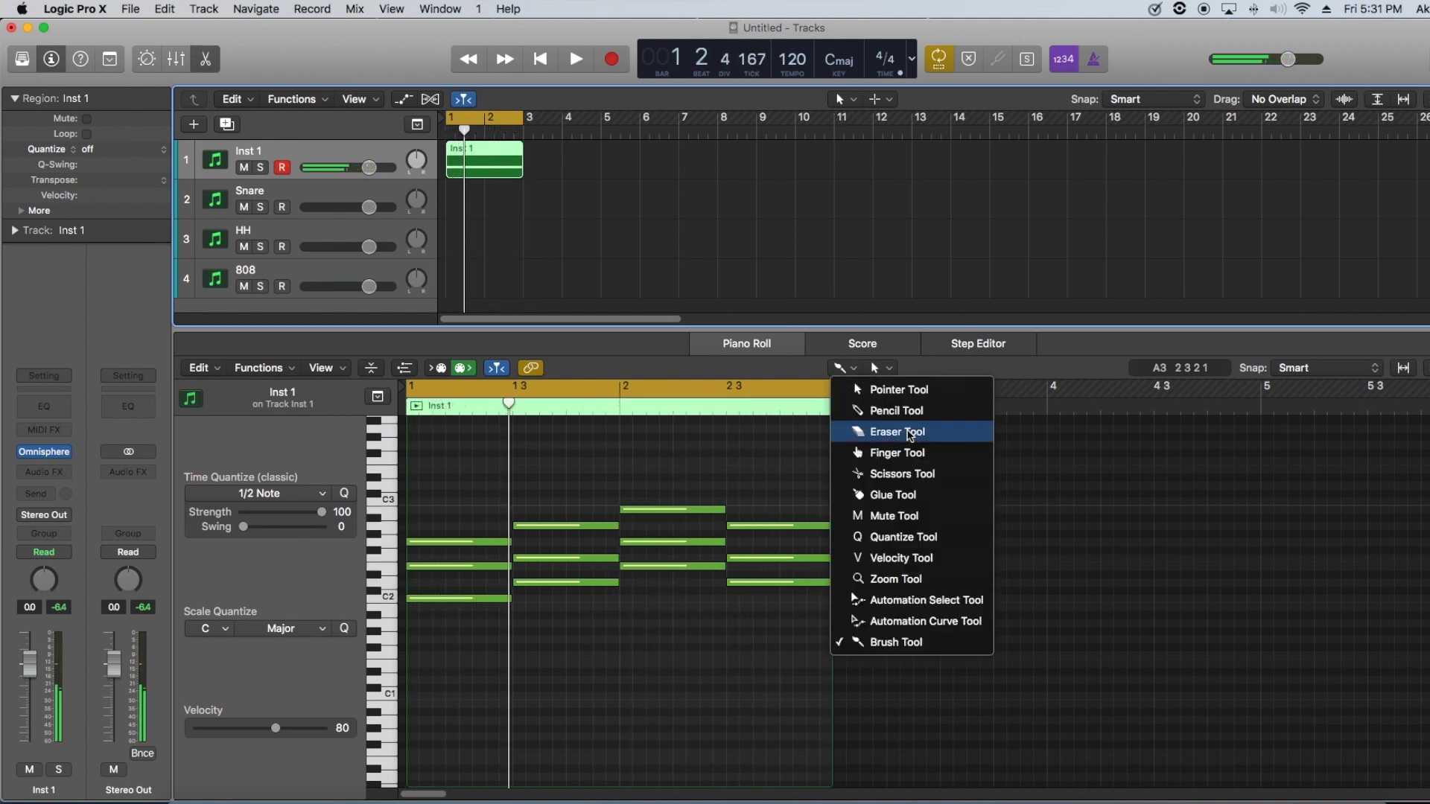
{"action": "left_click", "coordinate": [494, 517]}
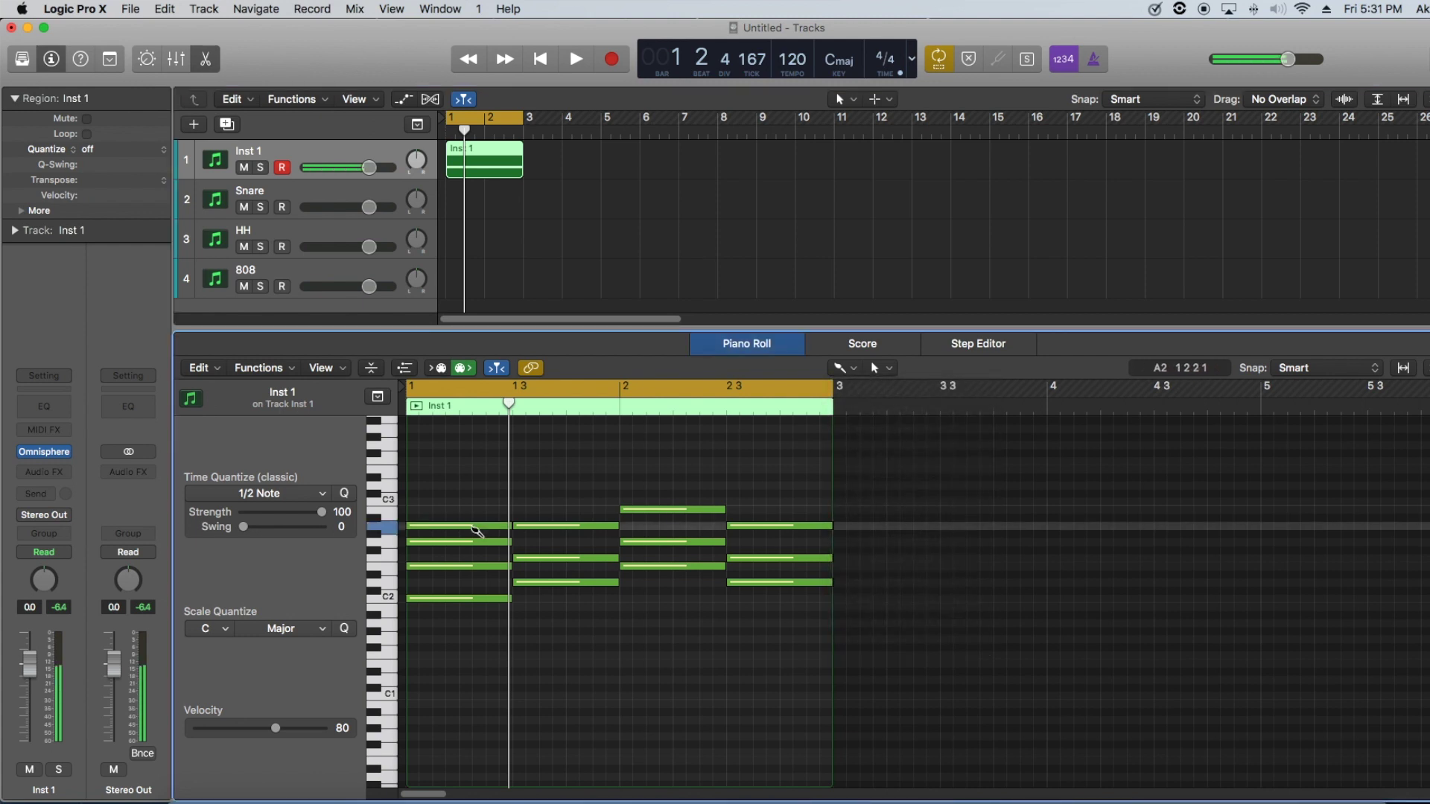
{"action": "left_click", "coordinate": [473, 511]}
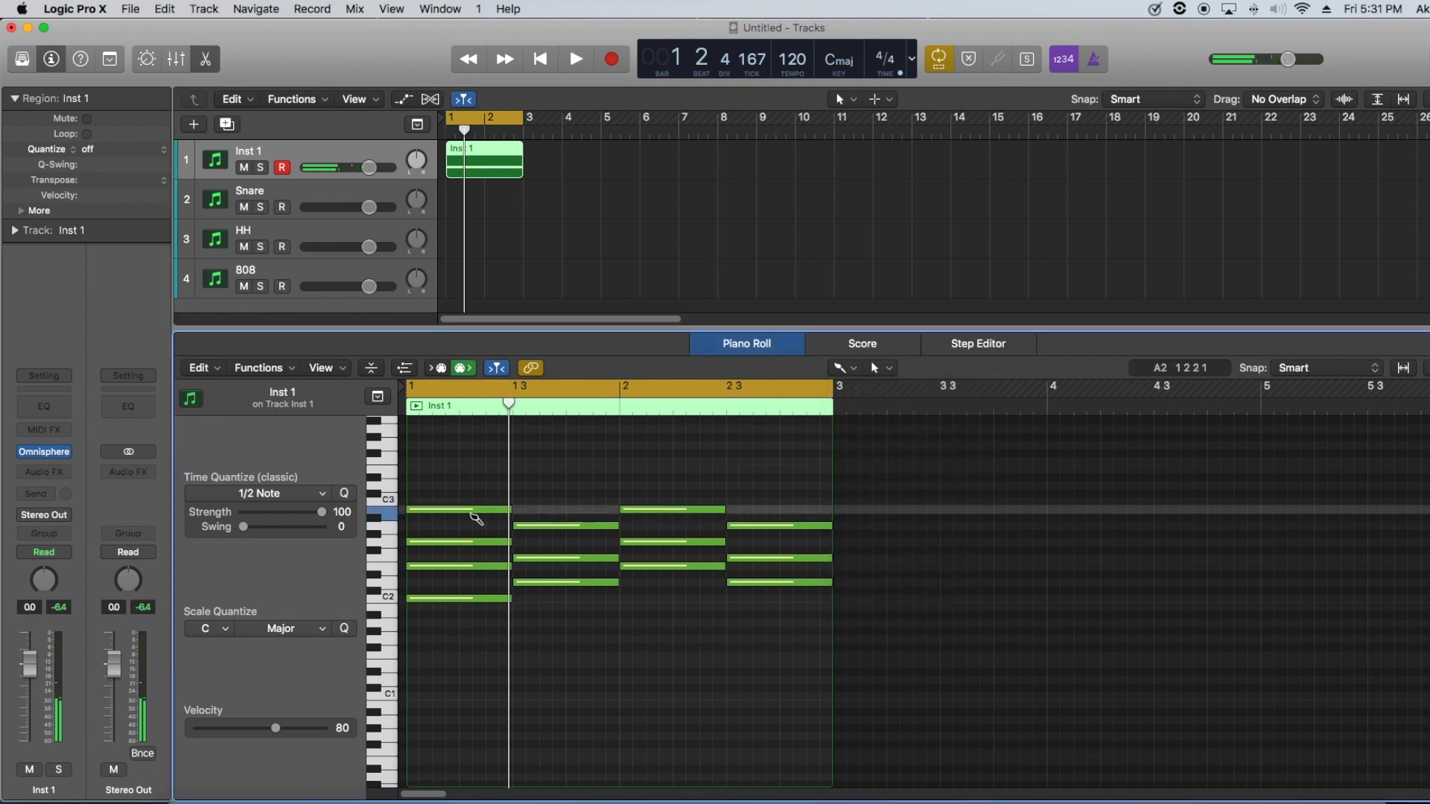
{"action": "key", "text": "space"}
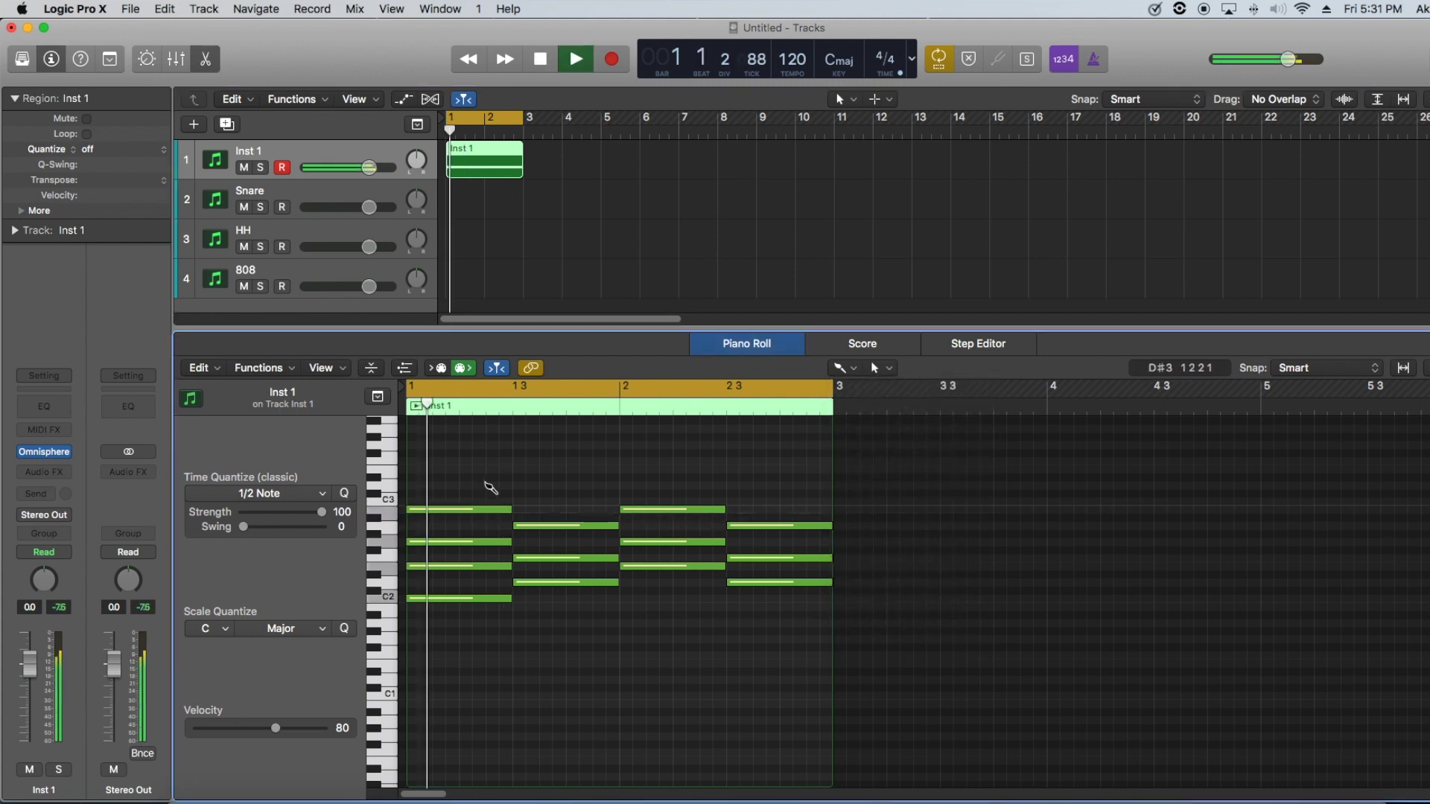
{"action": "key", "text": "space"}
Step: Return to the Pointer tool, select the first chord's four notes, and play back
{"action": "left_click", "coordinate": [842, 367]}
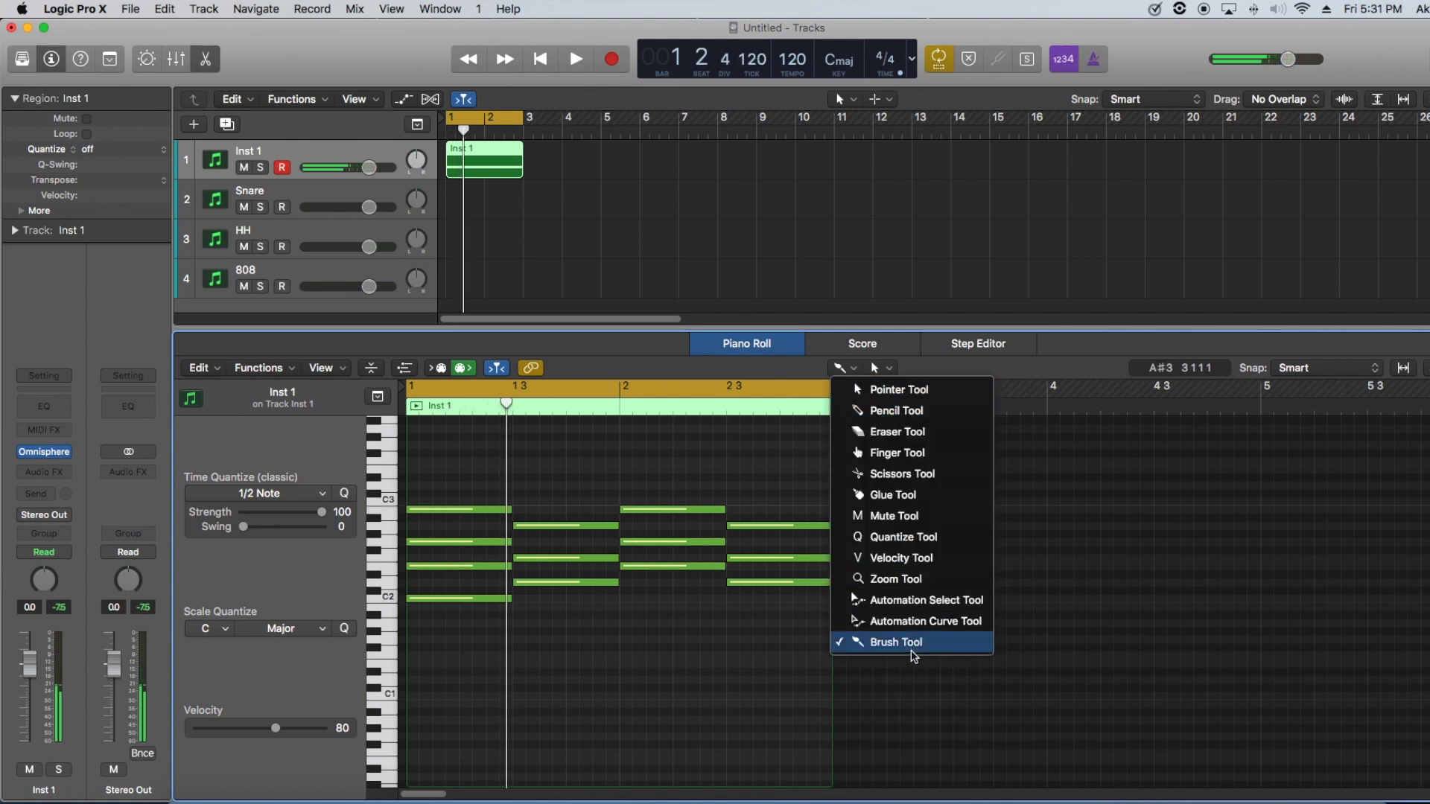
{"action": "key", "text": "Return"}
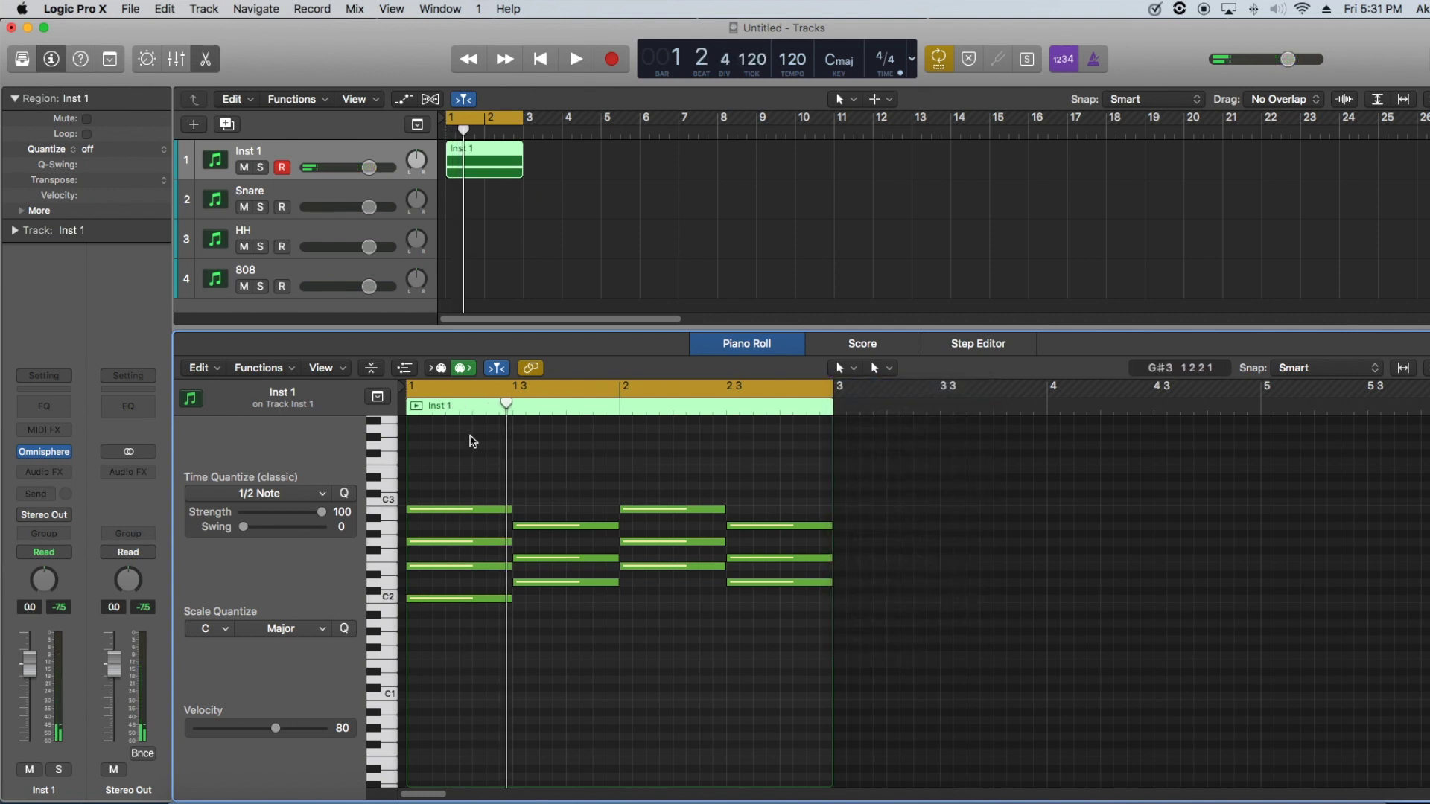
{"action": "left_click_drag", "start_coordinate": [473, 438], "coordinate": [469, 660]}
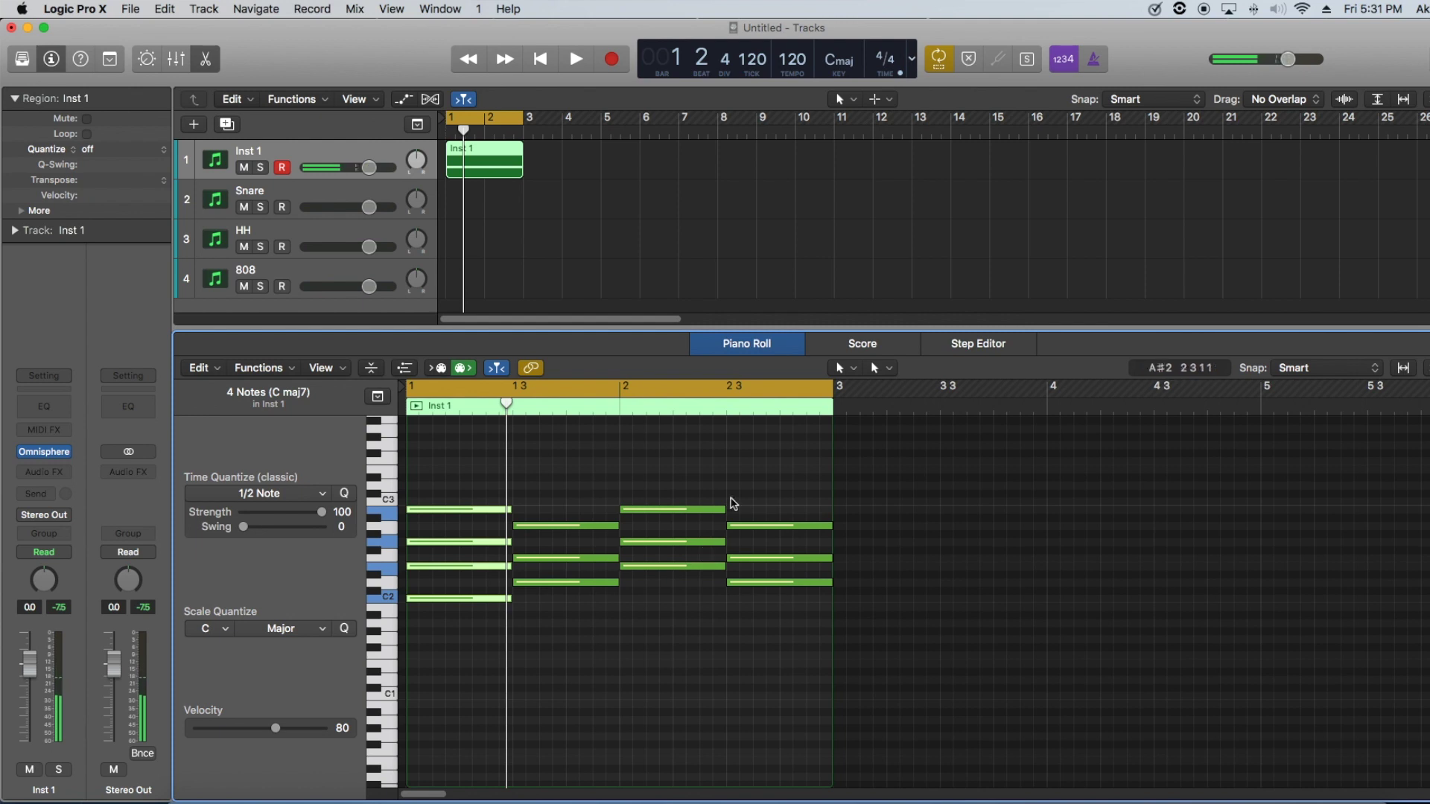
{"action": "key", "text": "space"}
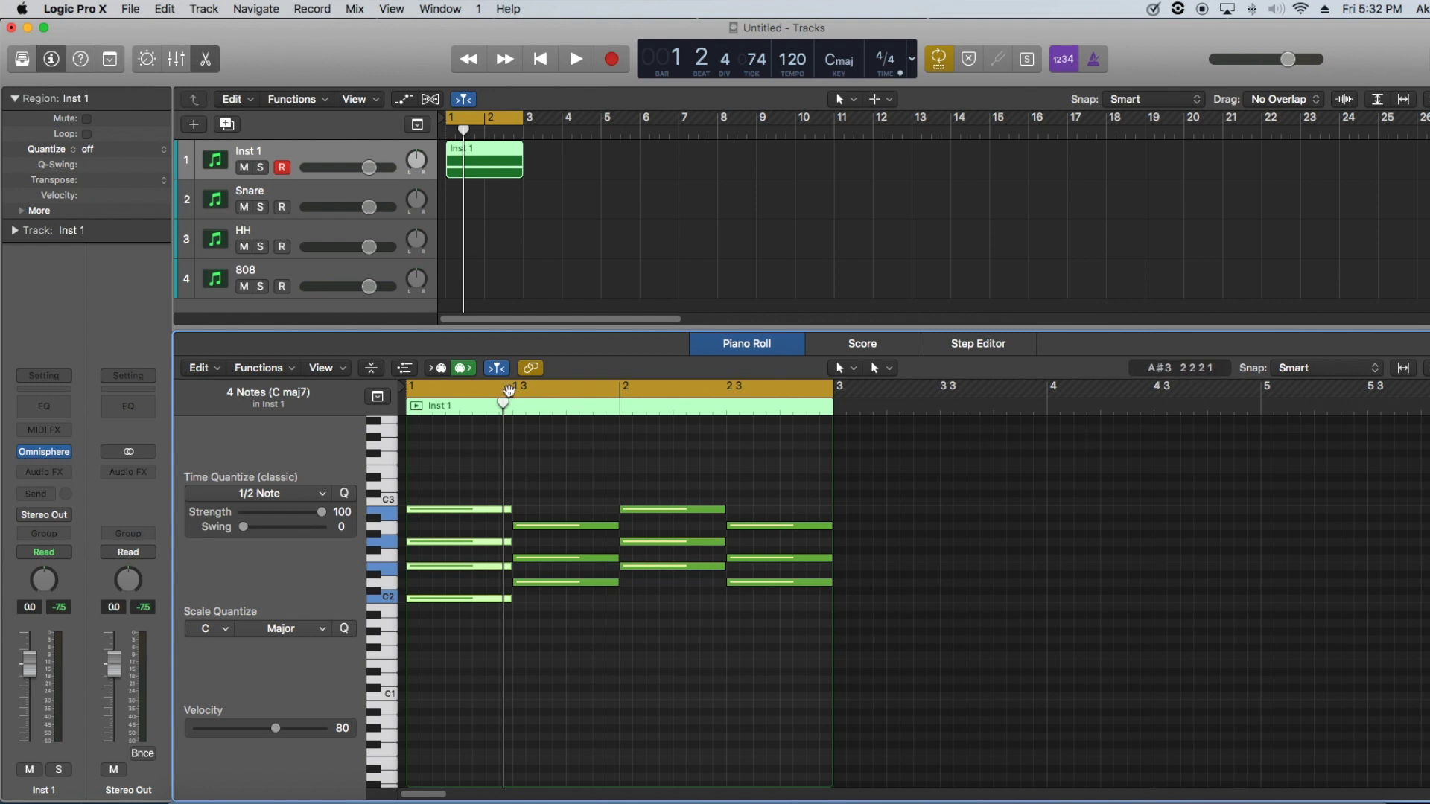
Step: Brush top notes onto chords two, three and four (D3, E3, and one more) while playing back
{"action": "left_click", "coordinate": [494, 500]}
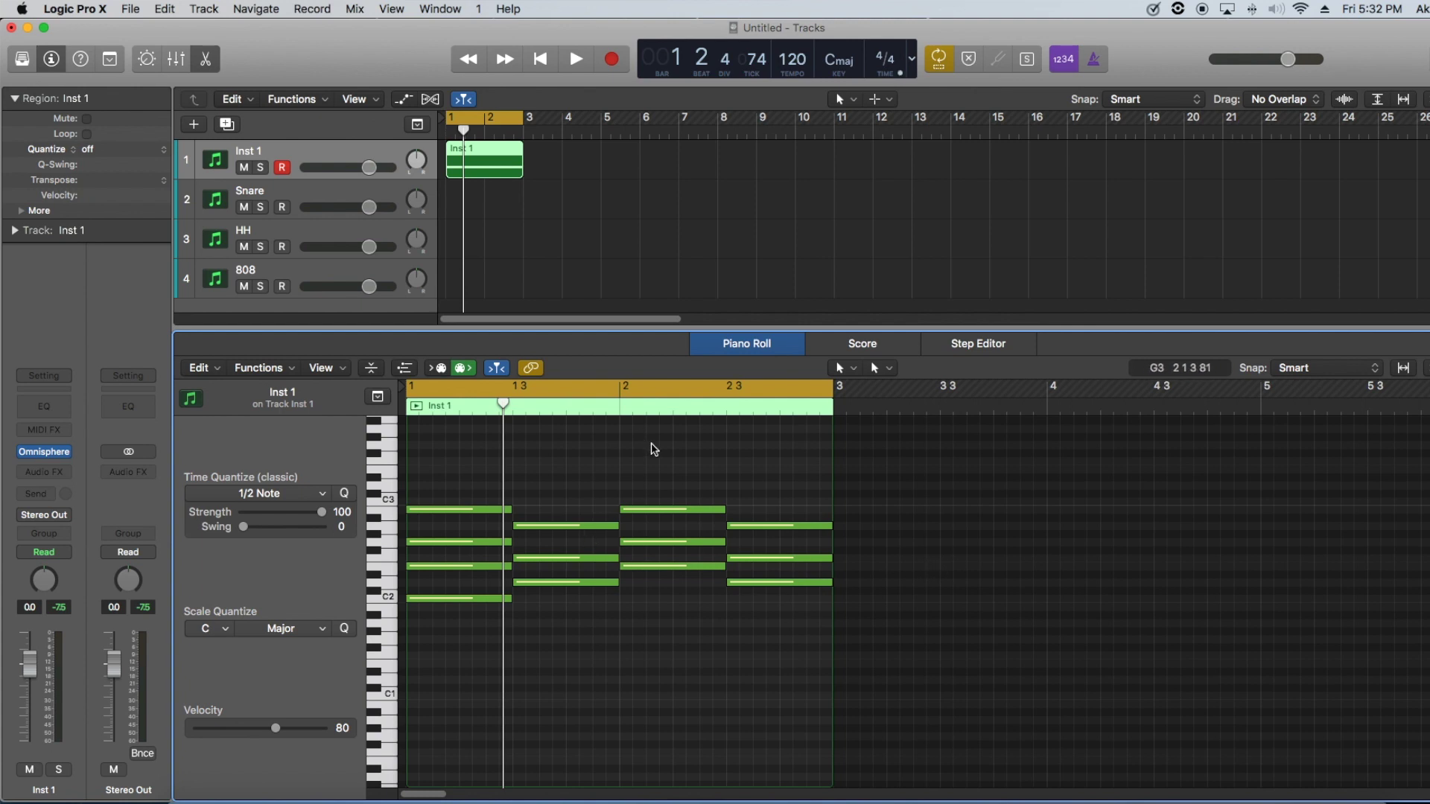
{"action": "left_click", "coordinate": [842, 368]}
{"action": "left_click", "coordinate": [876, 645]}
{"action": "mouse_move", "coordinate": [584, 502]}
{"action": "left_mouse_down"}
{"action": "mouse_move", "coordinate": [581, 485]}
{"action": "mouse_move", "coordinate": [585, 529]}
{"action": "mouse_move", "coordinate": [588, 492]}
{"action": "left_mouse_up"}
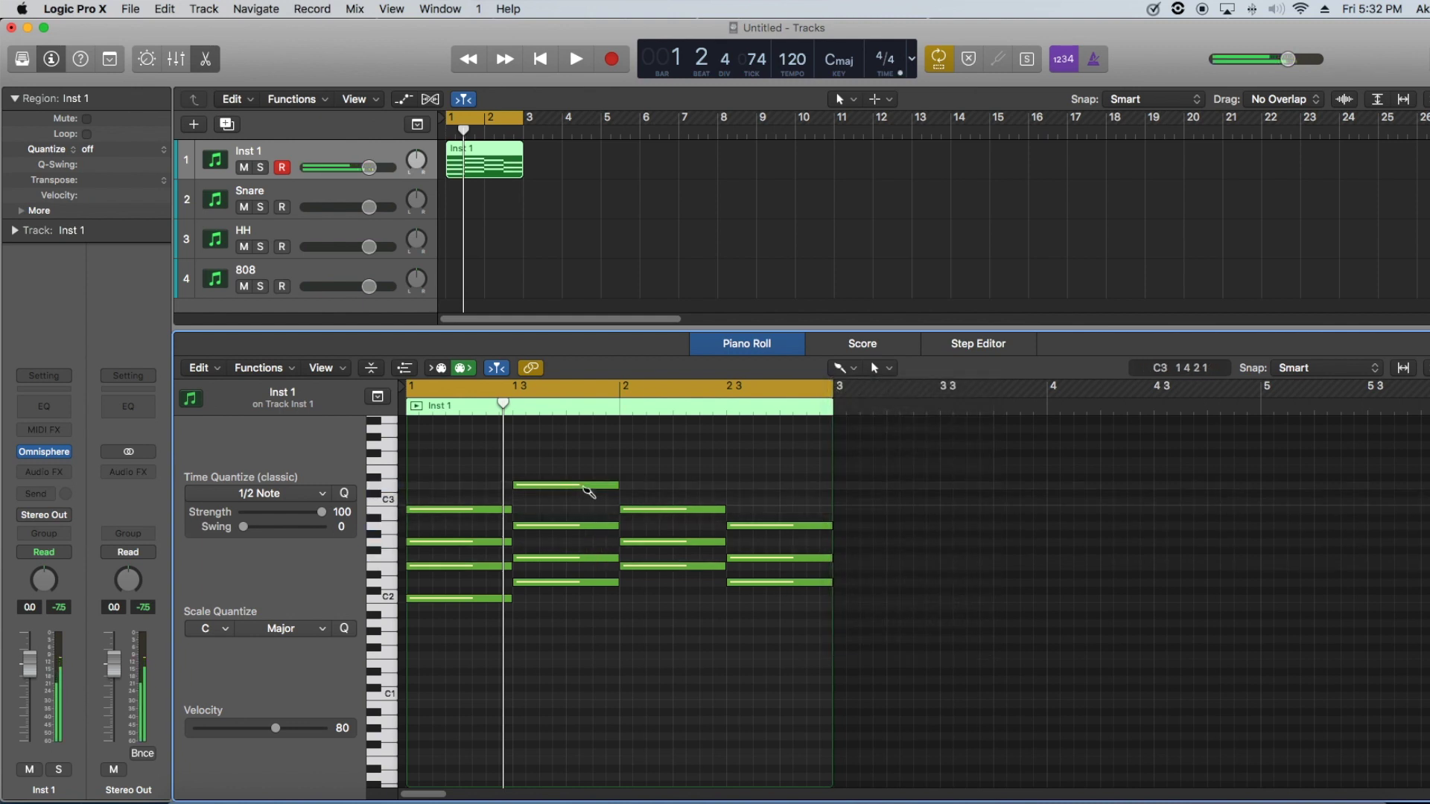
{"action": "key", "text": "space"}
{"action": "left_click_drag", "start_coordinate": [664, 482], "coordinate": [667, 473]}
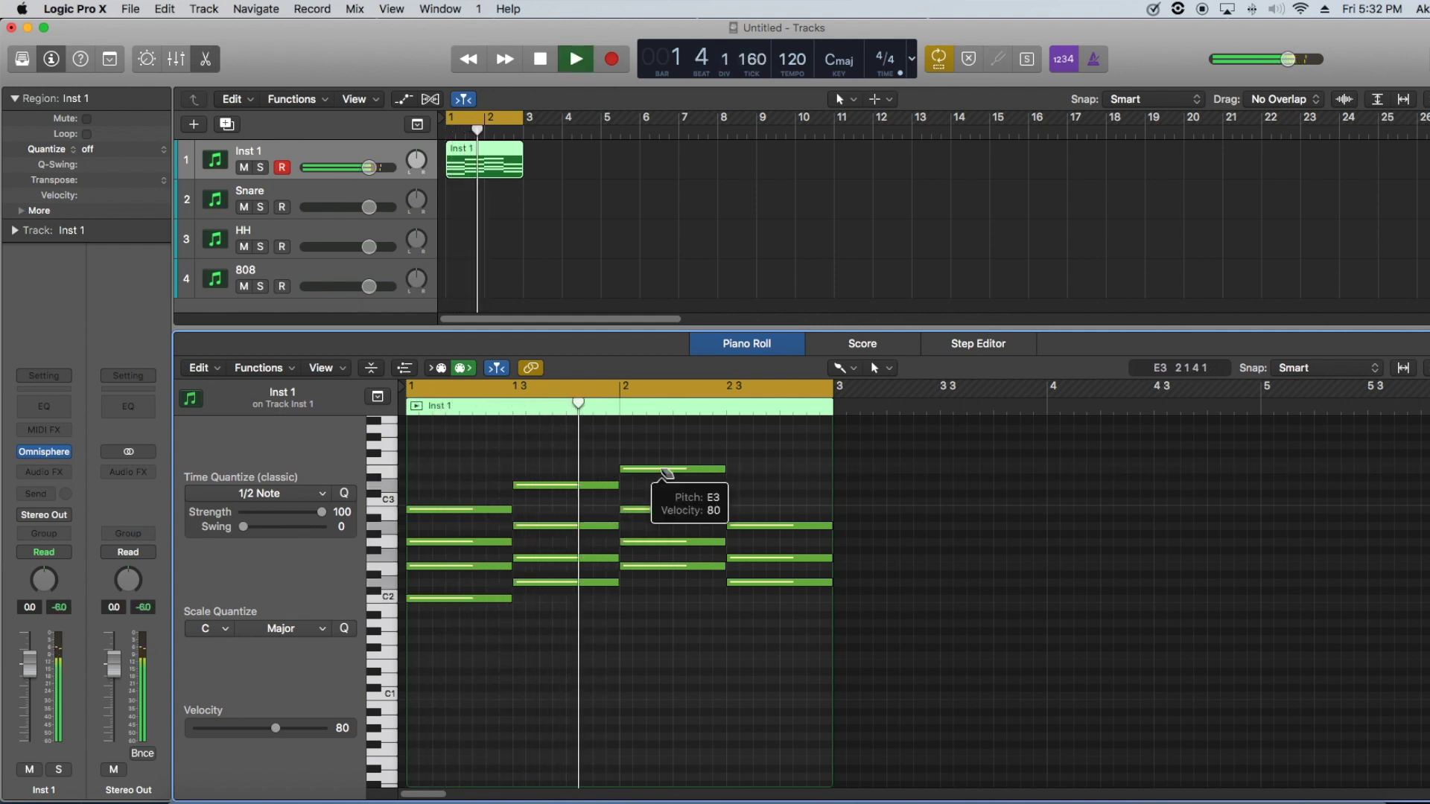
{"action": "key", "text": "space"}
{"action": "left_click_drag", "start_coordinate": [756, 501], "coordinate": [765, 493]}
{"action": "key", "text": "space"}
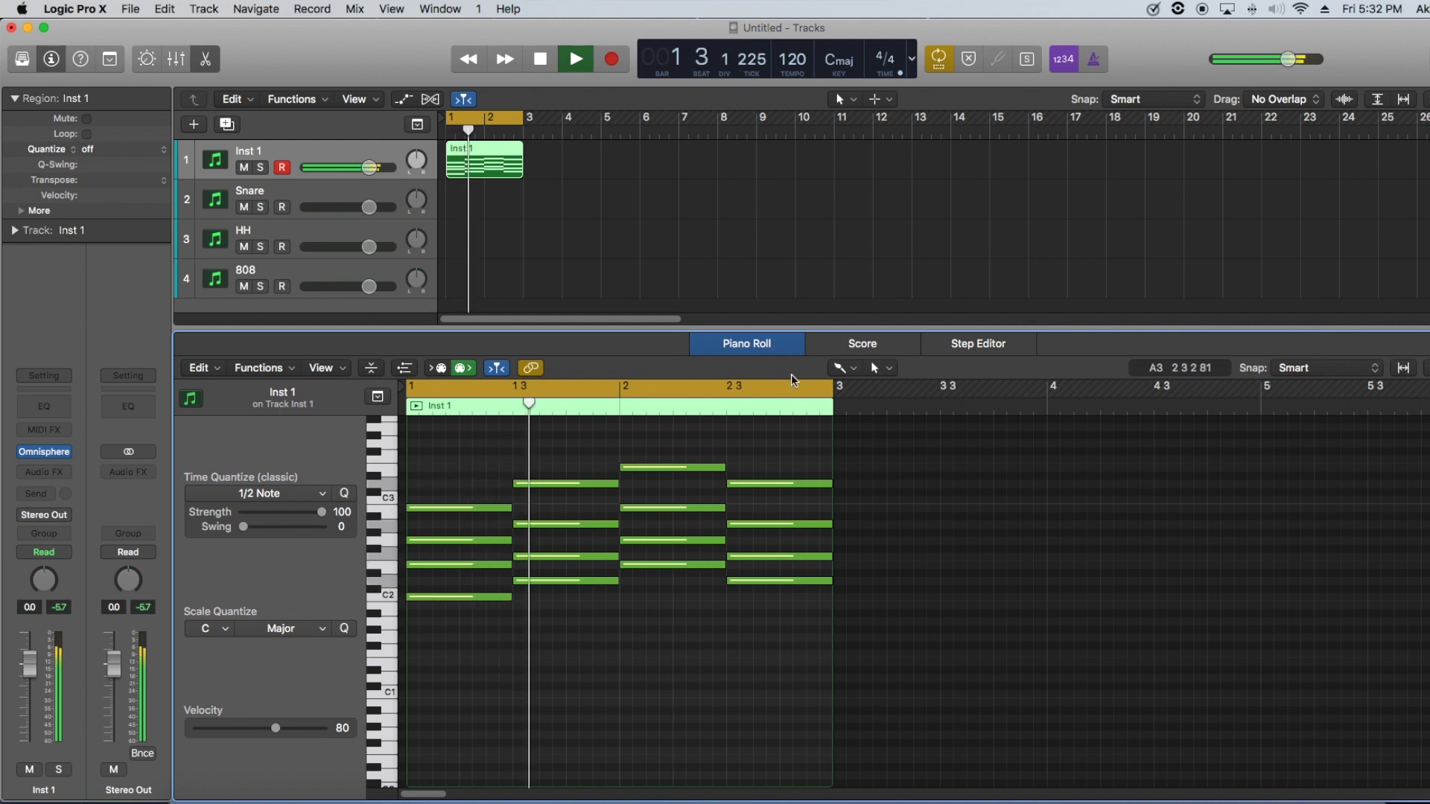
Step: With the Pointer tool, select the second chord's four notes to check it, then deselect
{"action": "left_click", "coordinate": [840, 368]}
{"action": "left_click", "coordinate": [857, 384]}
{"action": "key", "text": "space"}
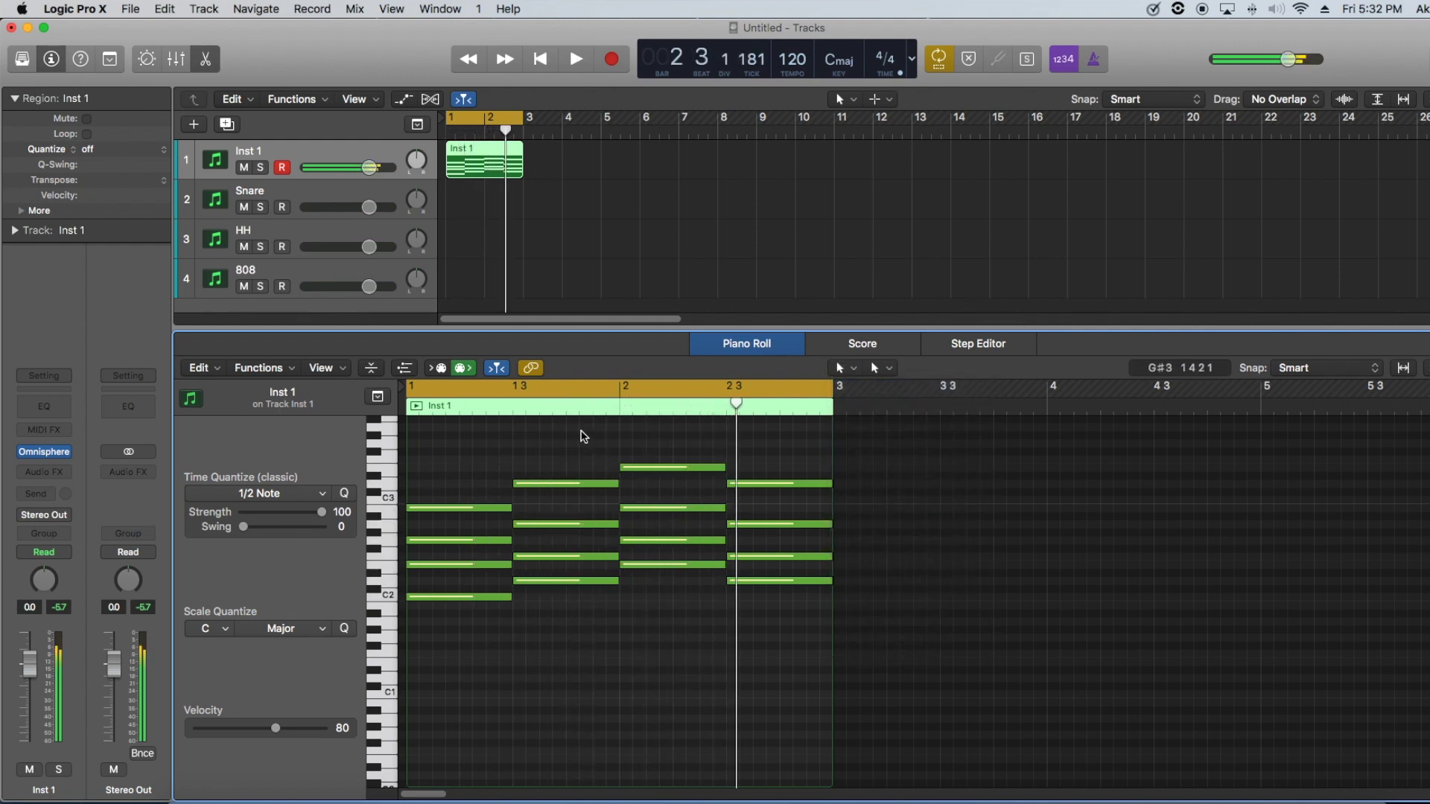
{"action": "left_click_drag", "start_coordinate": [581, 433], "coordinate": [597, 655]}
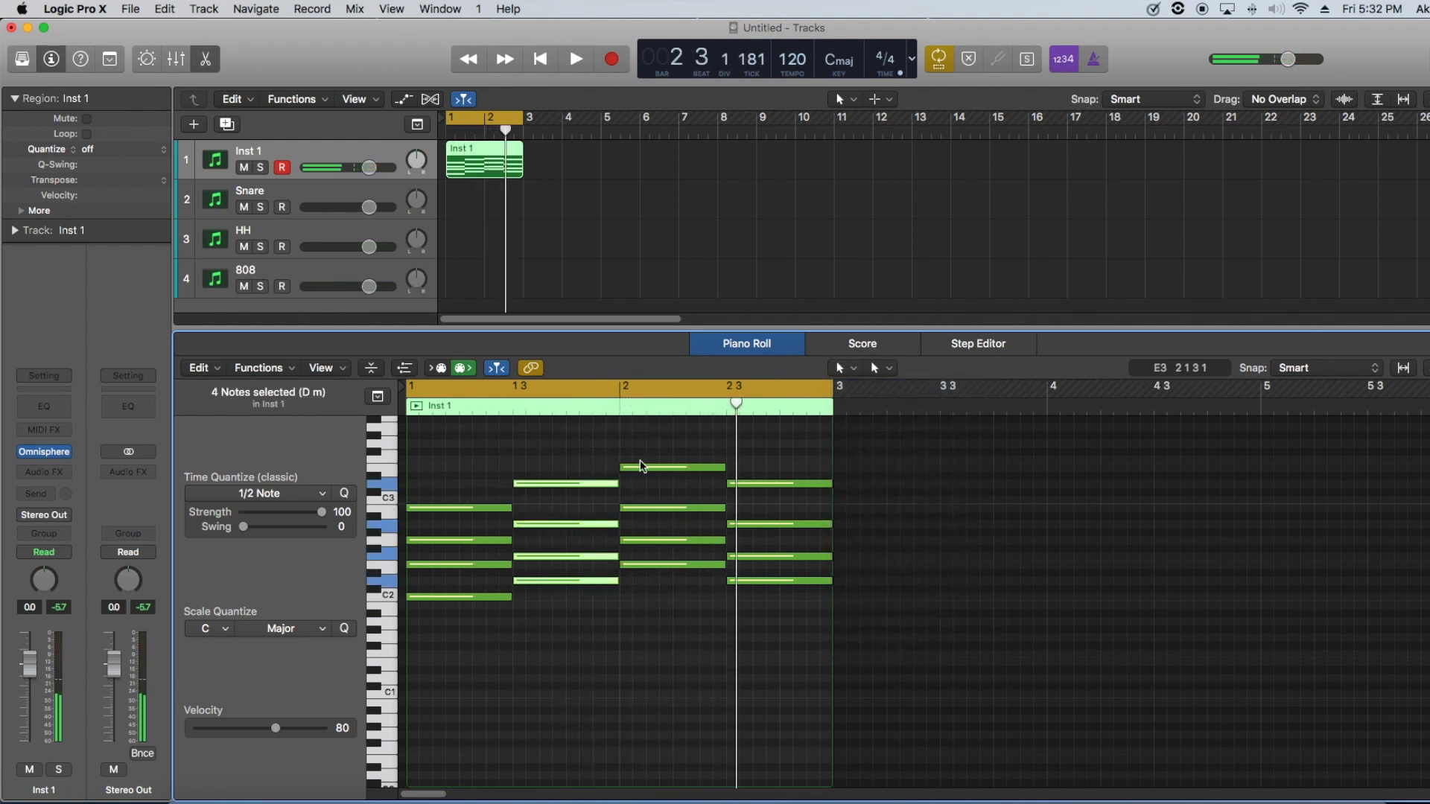
{"action": "left_click", "coordinate": [686, 405]}
{"action": "left_click", "coordinate": [649, 411]}
{"action": "left_click", "coordinate": [667, 438]}
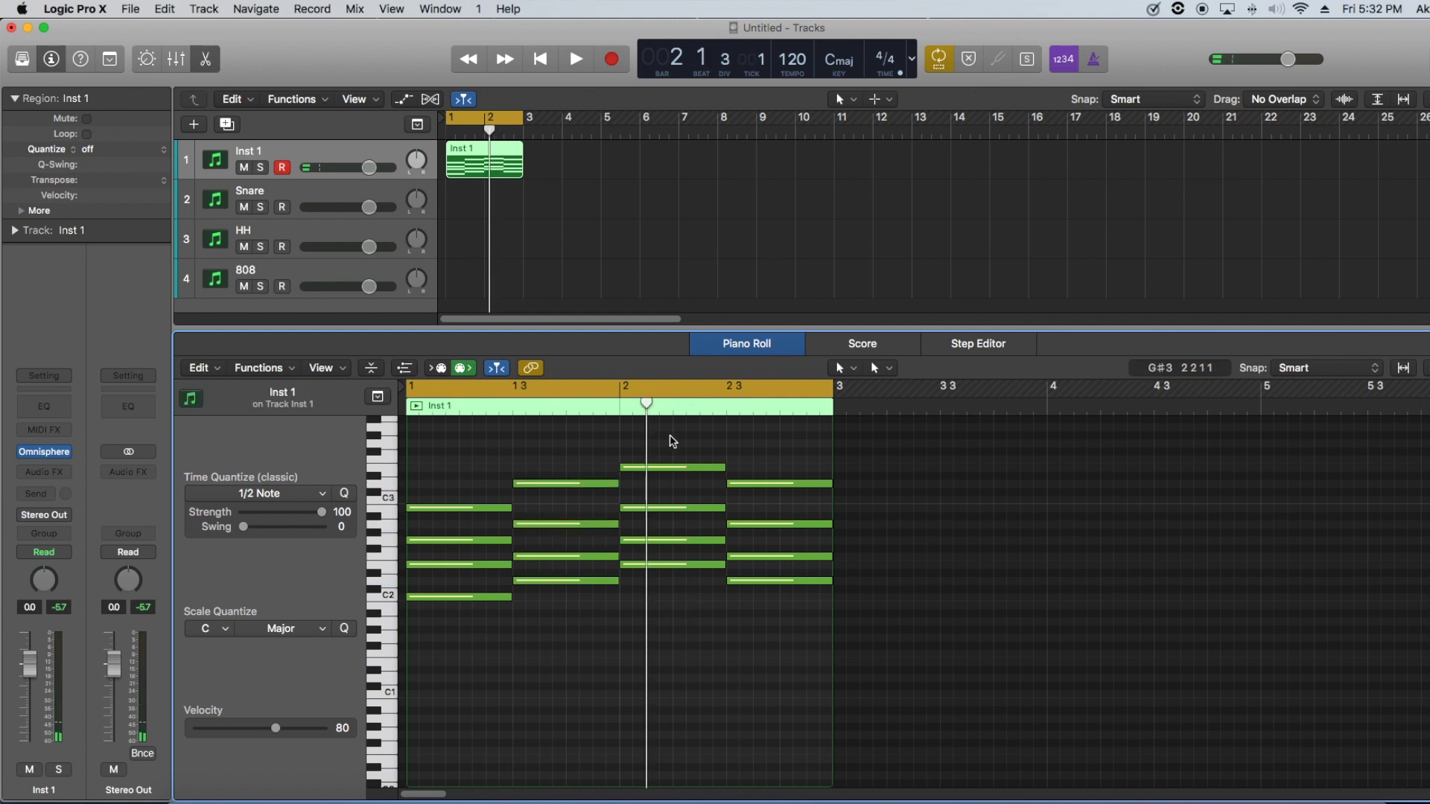
{"action": "scroll", "coordinate": [502, 502], "scroll_direction": "up", "scroll_amount": 5}
{"action": "scroll", "coordinate": [501, 502], "scroll_direction": "up", "scroll_amount": 3}
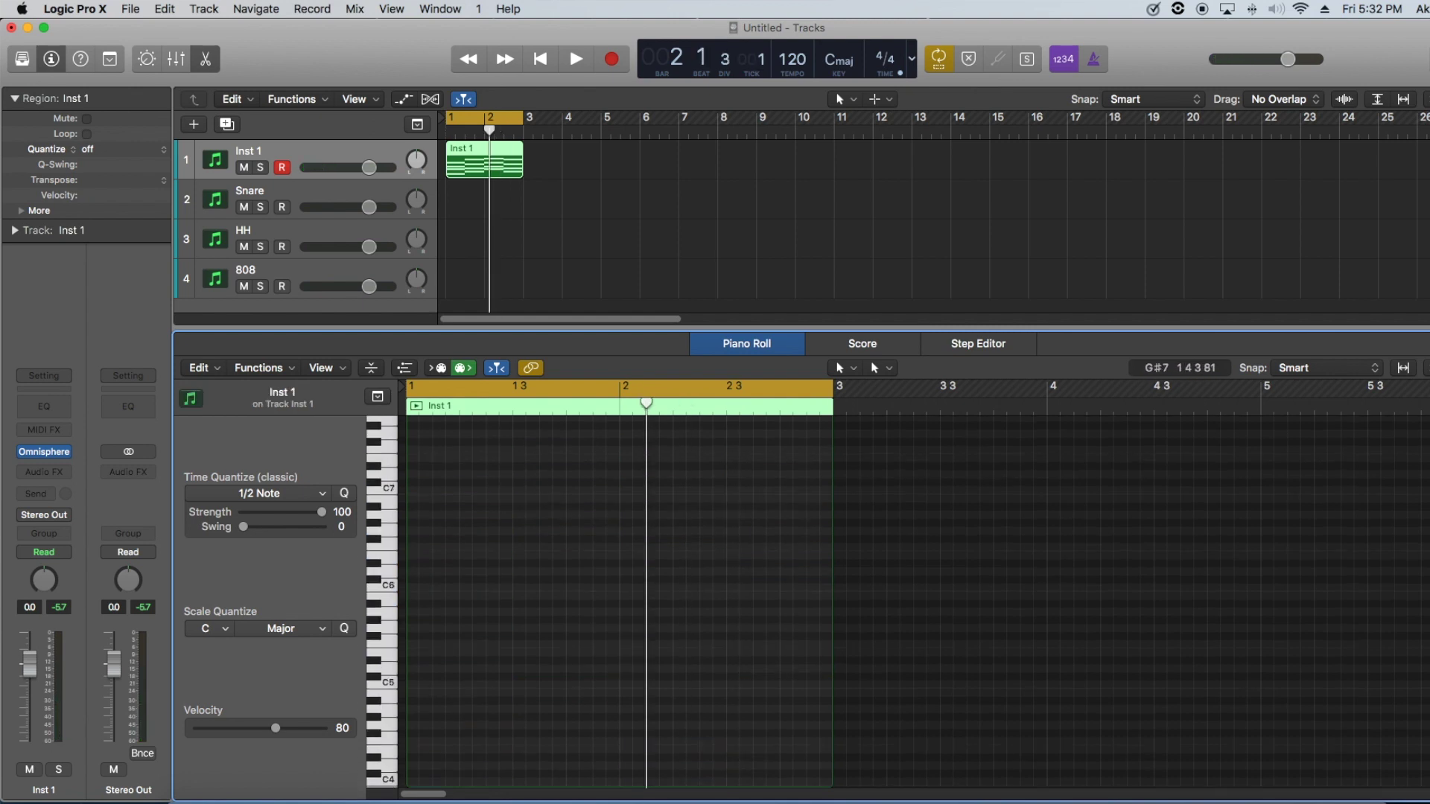
{"action": "left_click", "coordinate": [491, 160]}
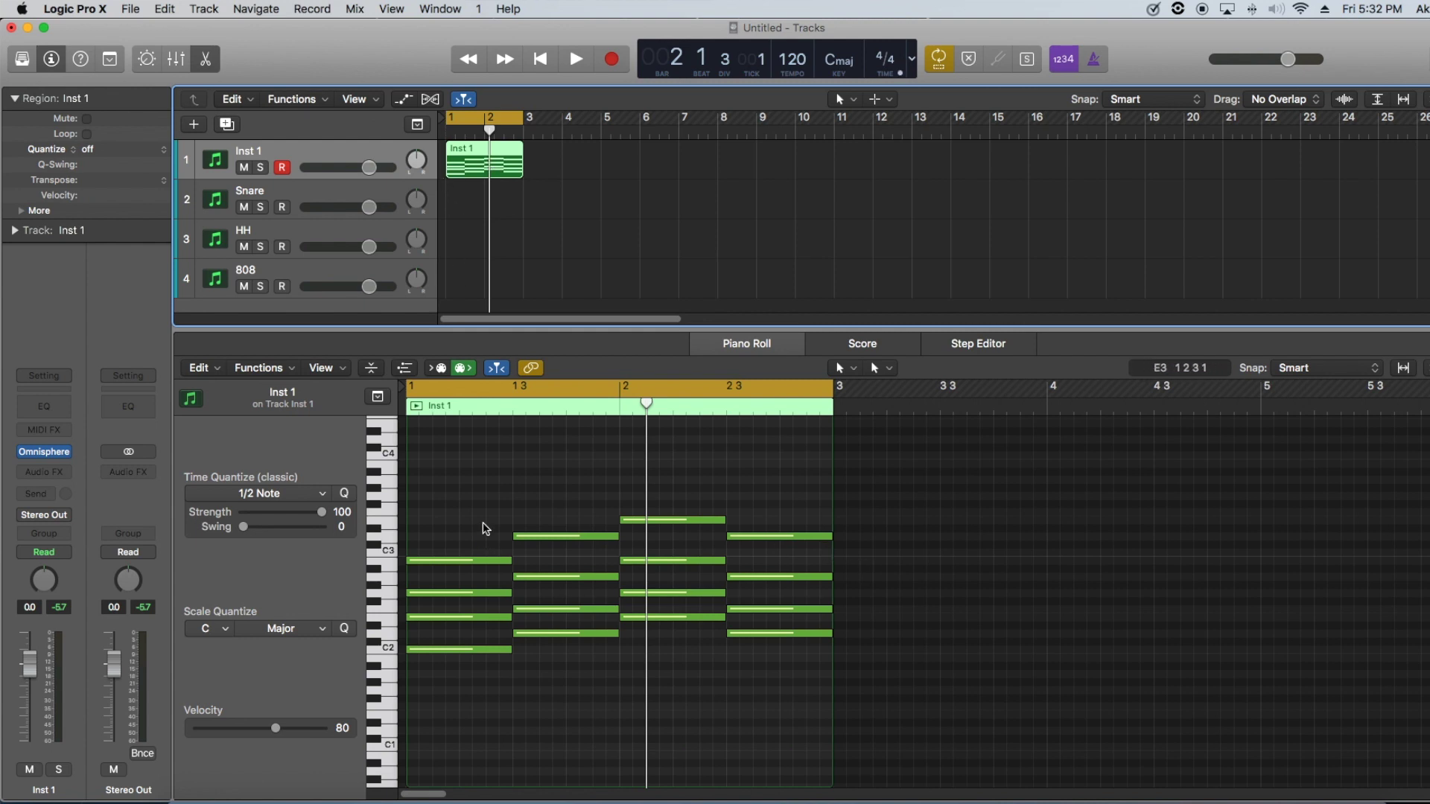
{"action": "left_click", "coordinate": [485, 528]}
{"action": "key", "text": "space"}
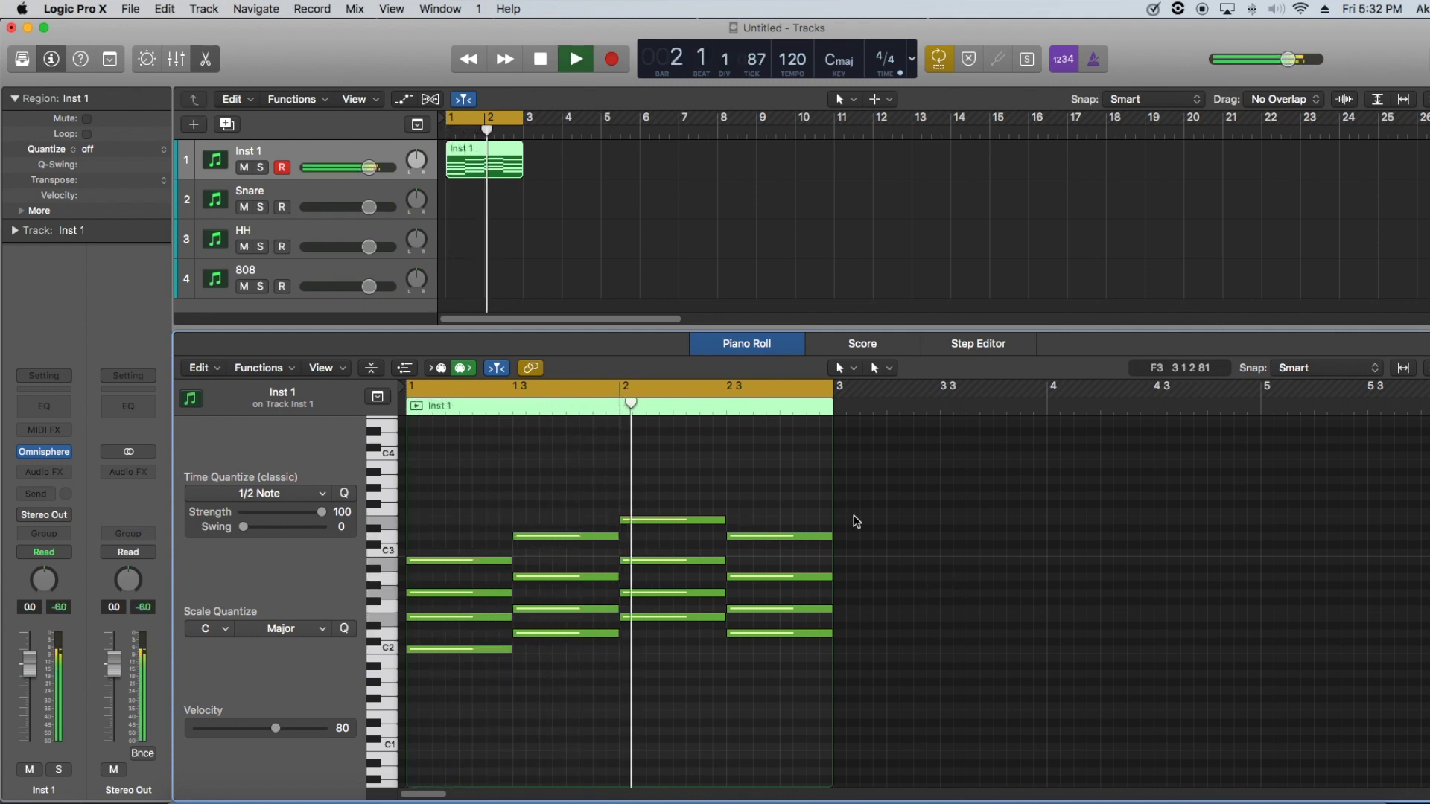
{"action": "key", "text": "space"}
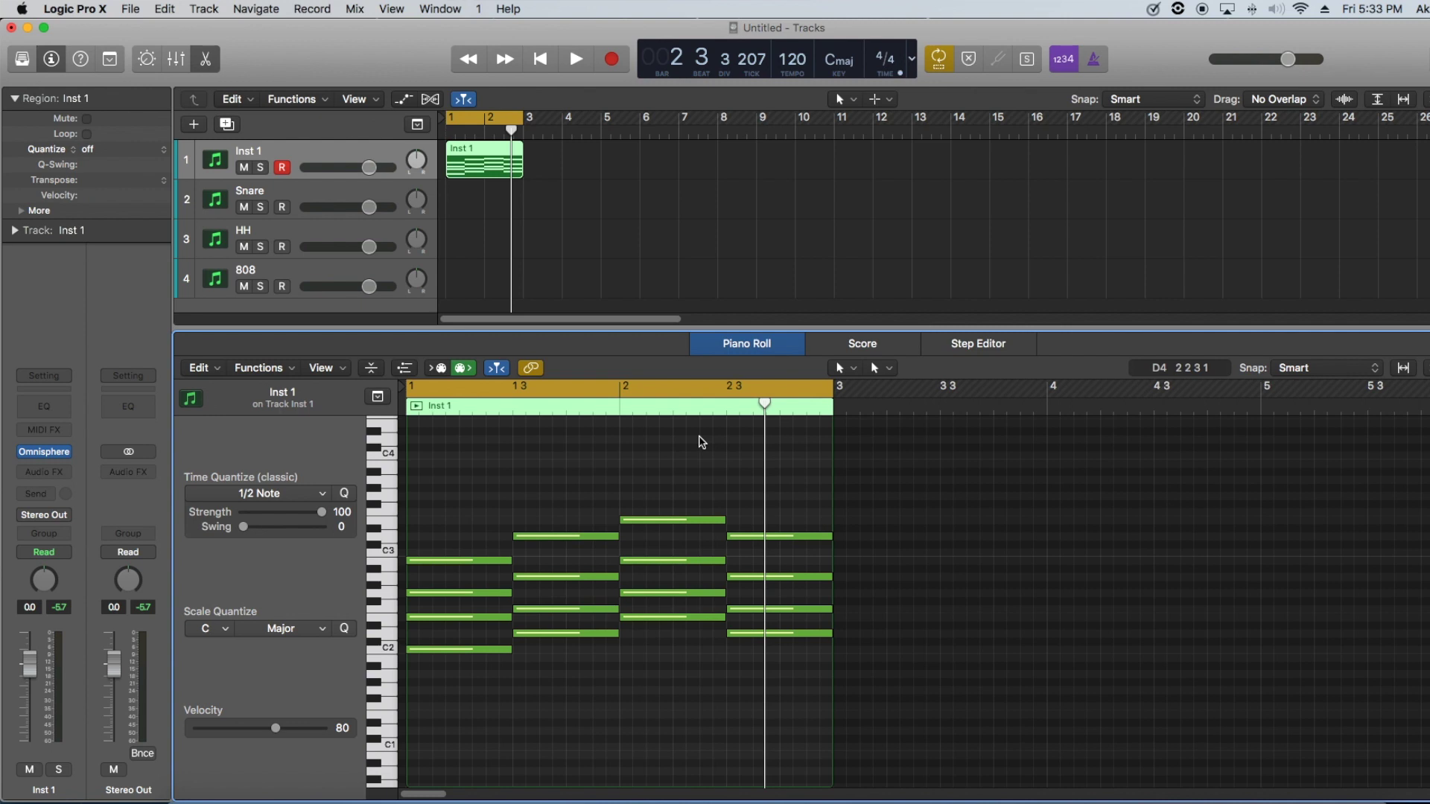
{"action": "left_click", "coordinate": [842, 368]}
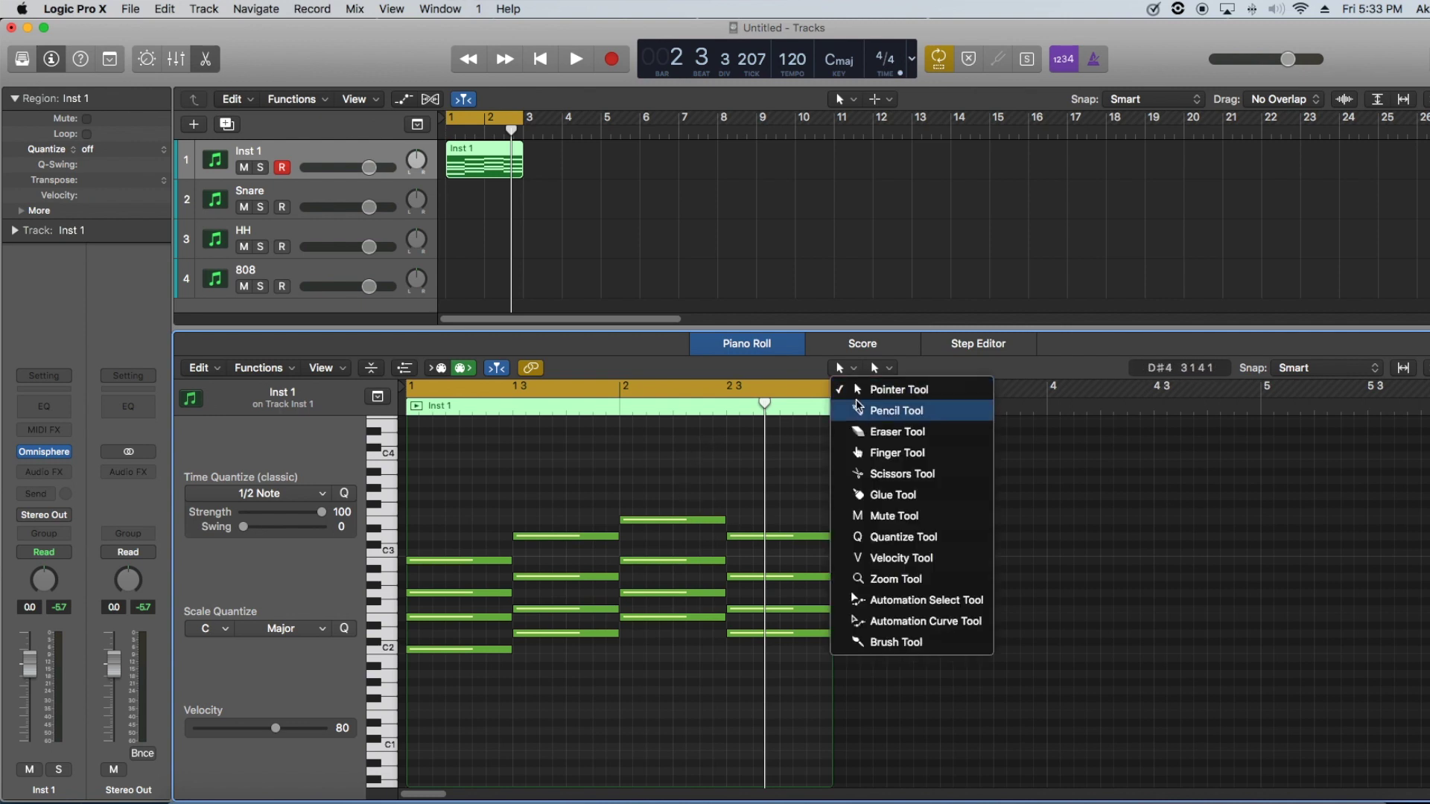
{"action": "left_click", "coordinate": [960, 677]}
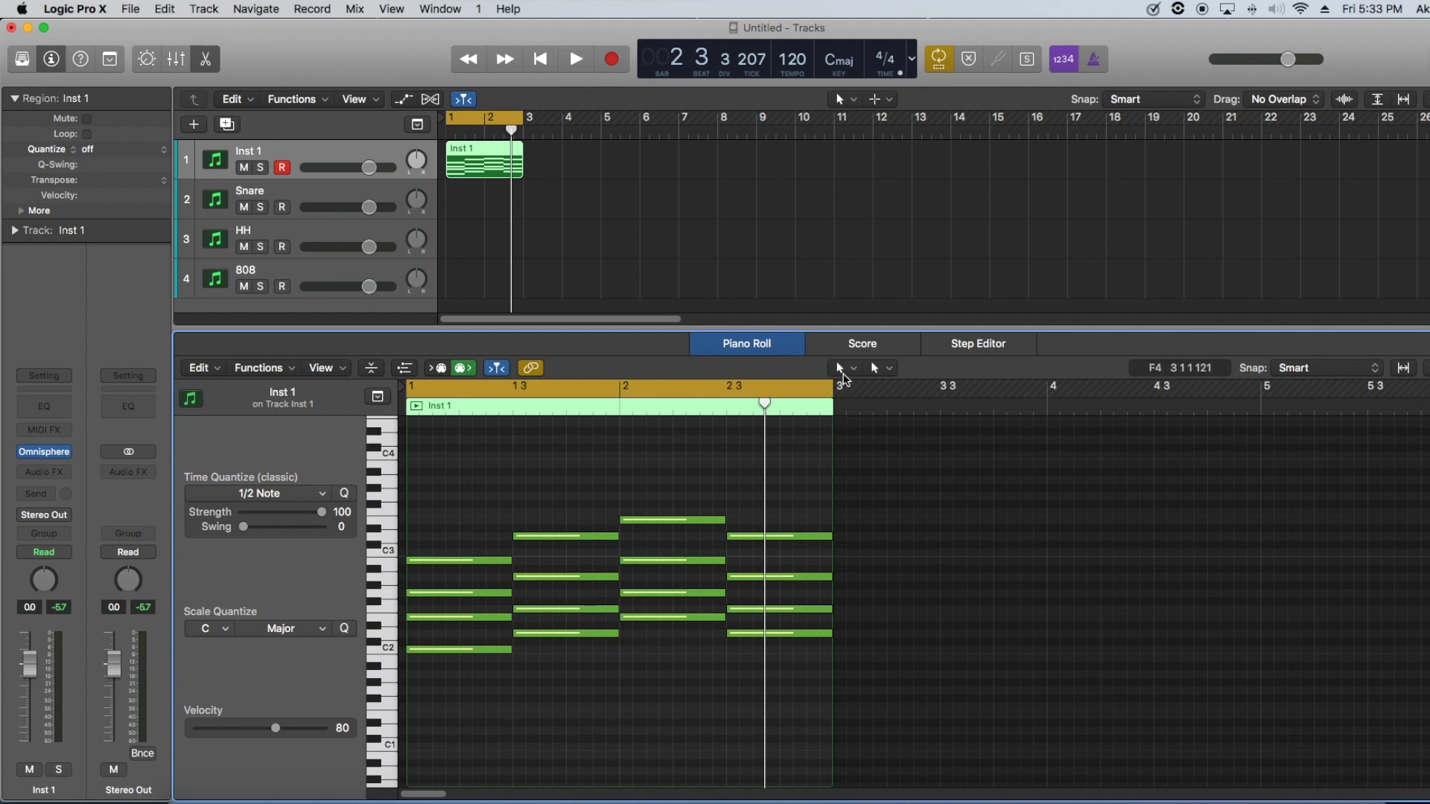
{"action": "left_click", "coordinate": [842, 375]}
{"action": "left_click", "coordinate": [867, 391]}
{"action": "left_click_drag", "start_coordinate": [460, 468], "coordinate": [454, 752]}
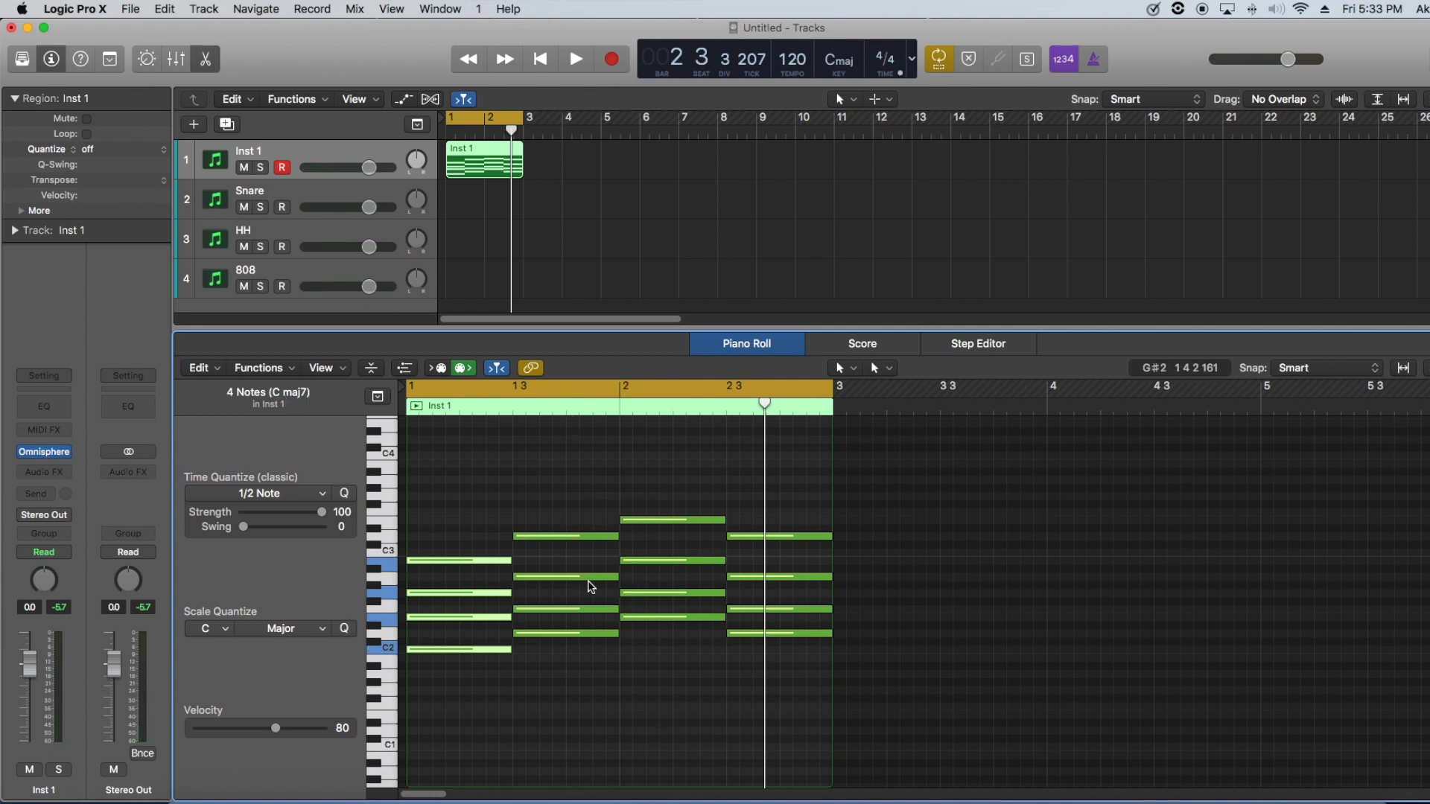
{"action": "left_click", "coordinate": [757, 485]}
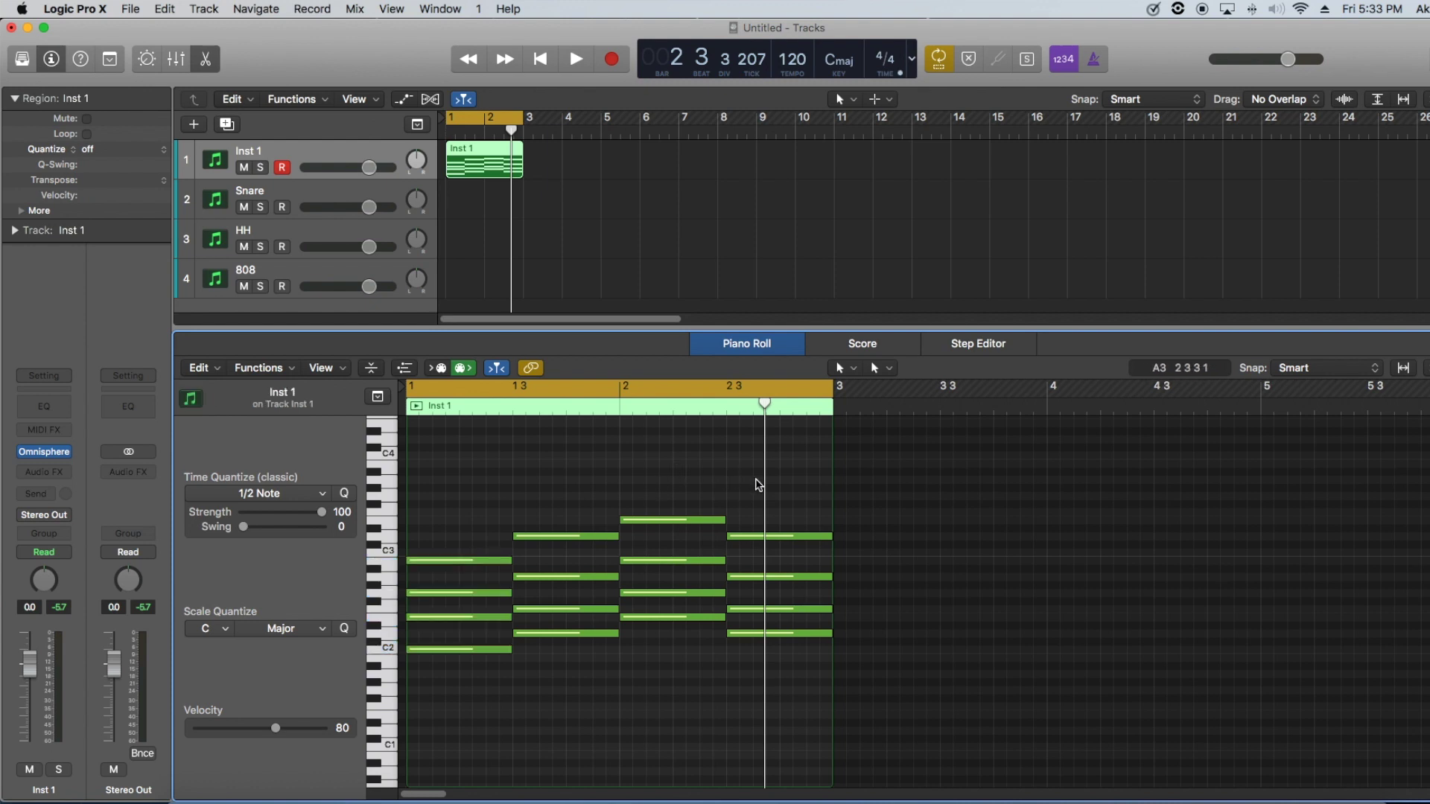
{"action": "left_click_drag", "start_coordinate": [675, 476], "coordinate": [677, 679]}
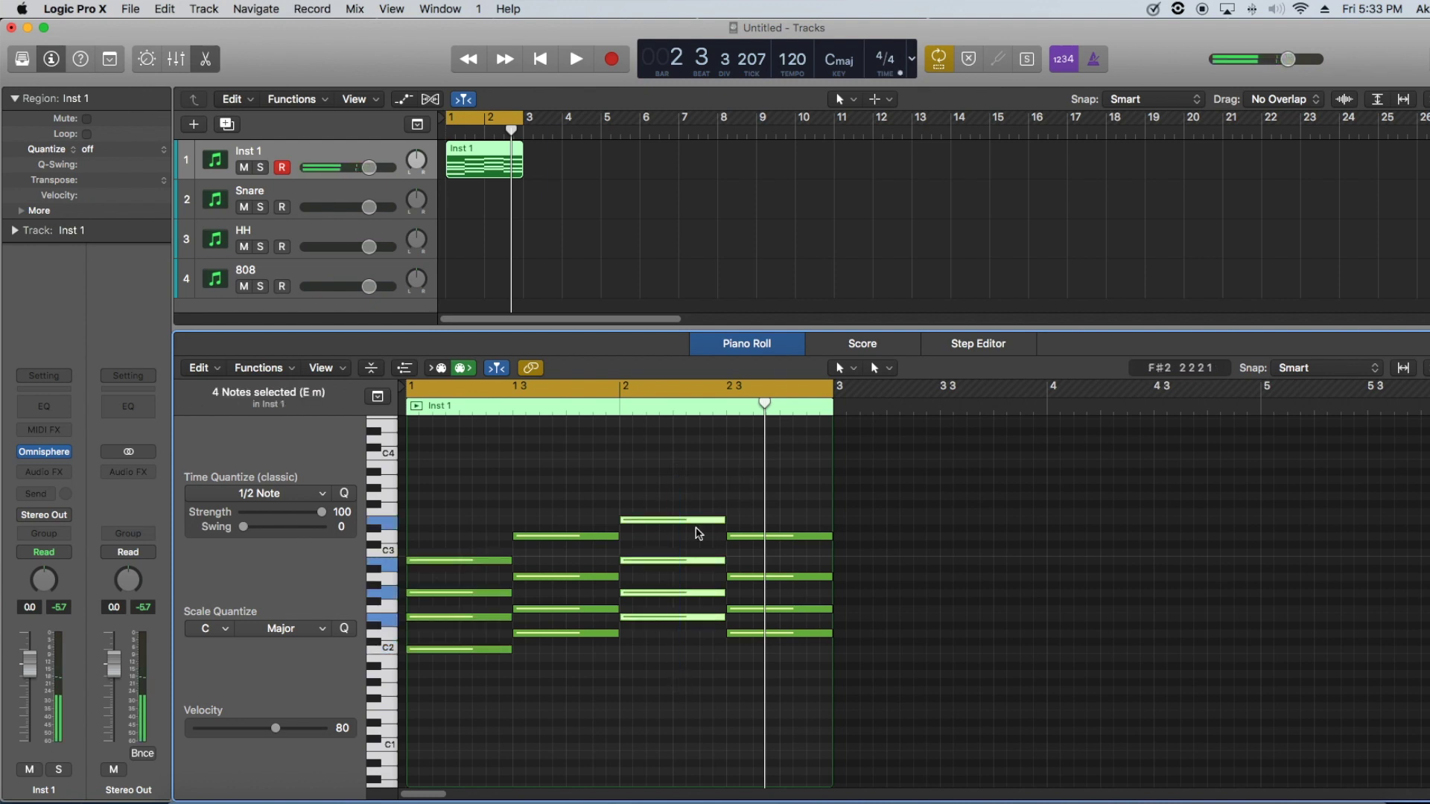
{"action": "left_click_drag", "start_coordinate": [793, 452], "coordinate": [816, 723]}
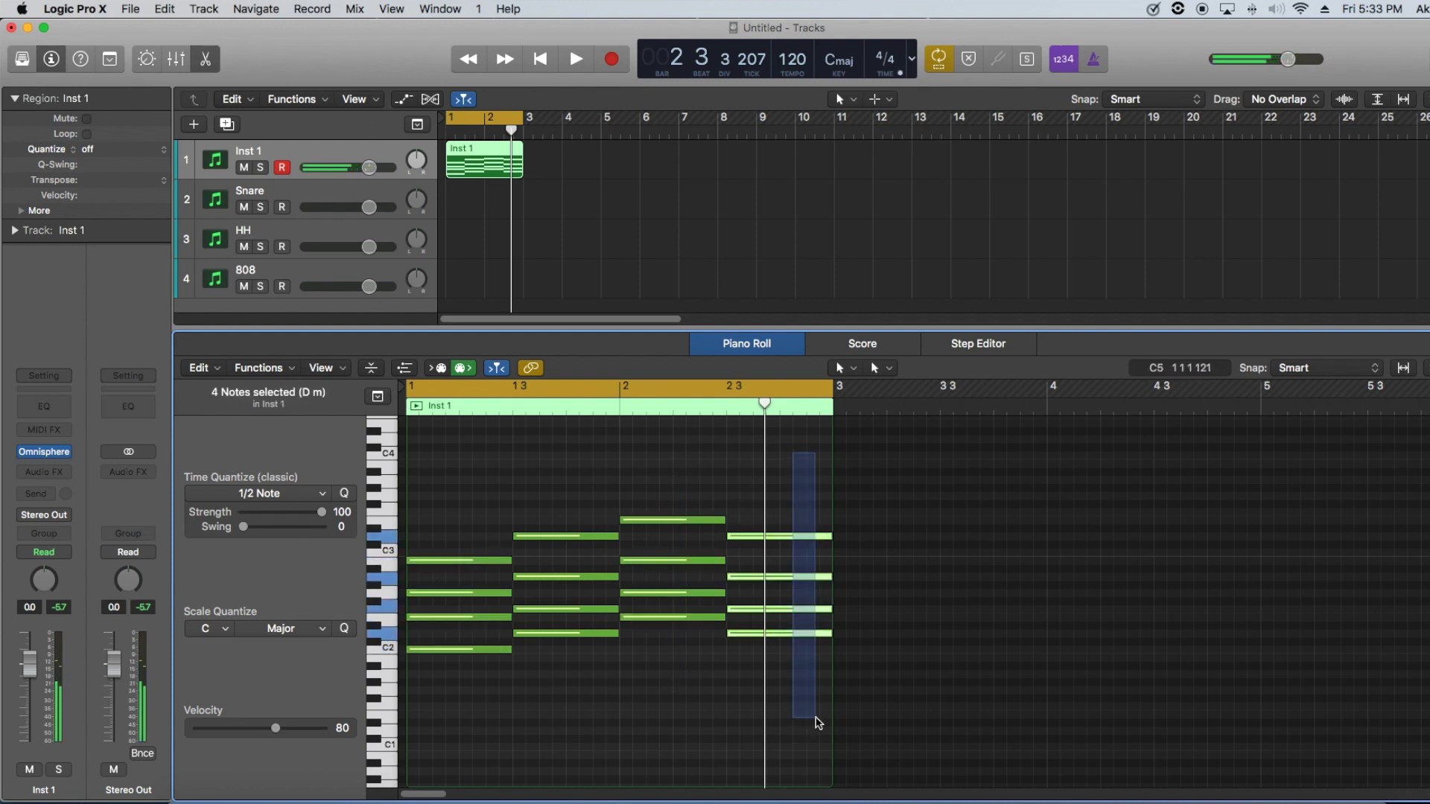
{"action": "left_click", "coordinate": [785, 435]}
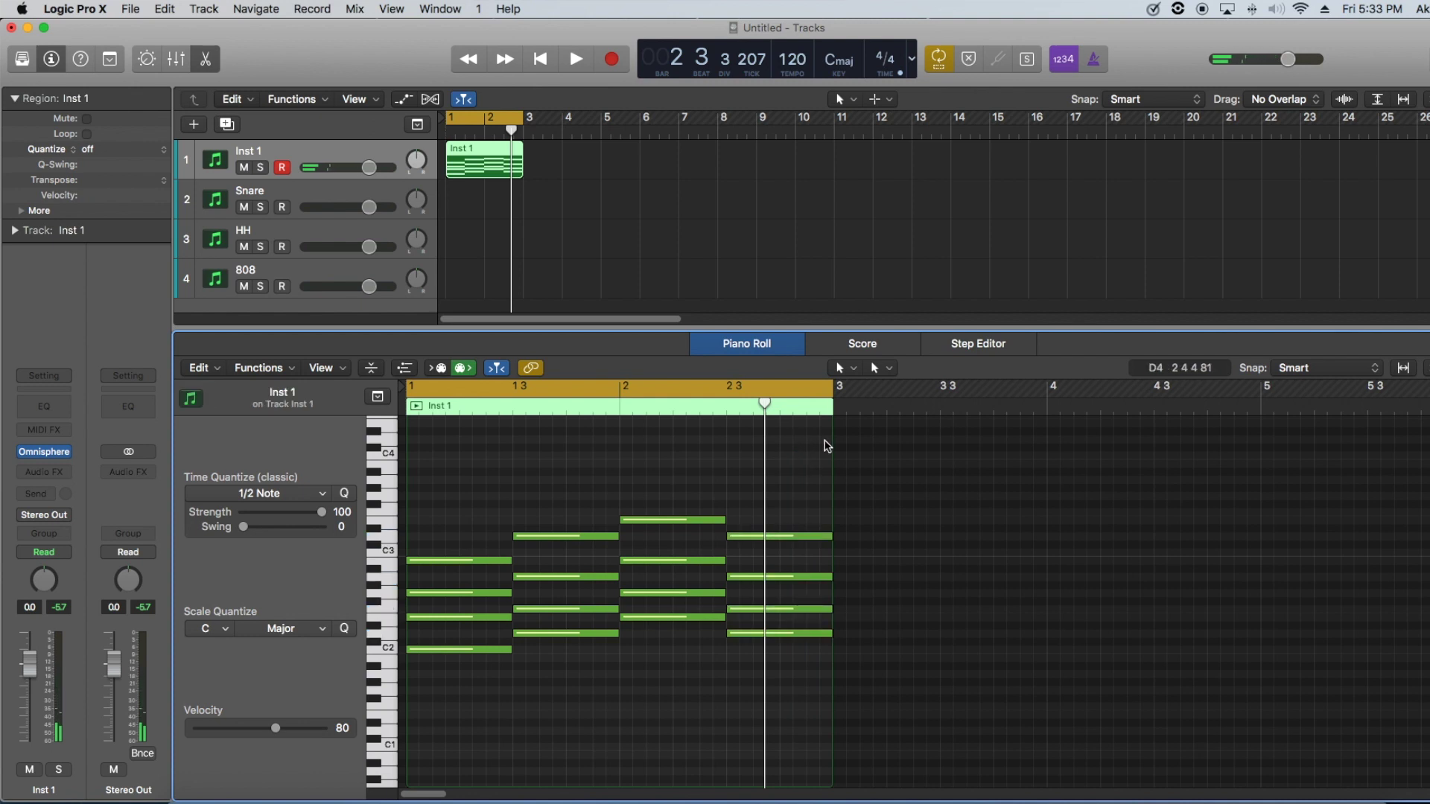